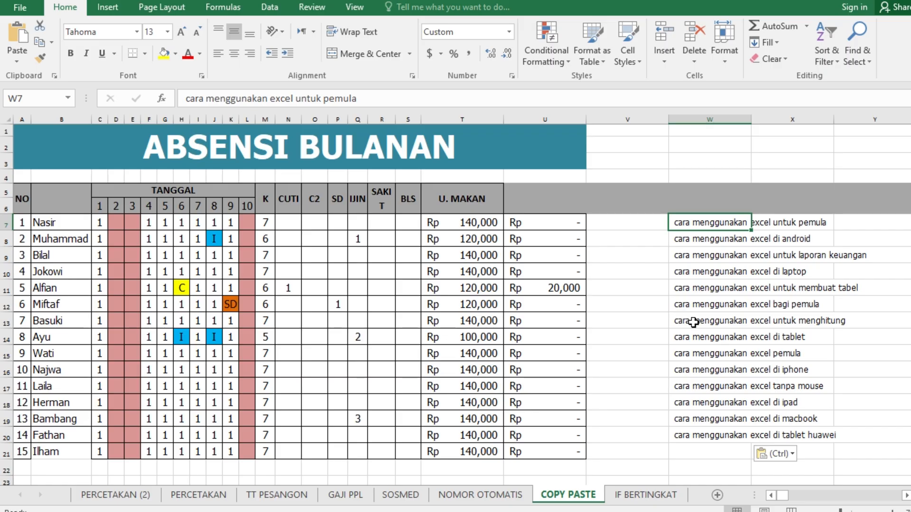
{"action": "left_click", "coordinate": [631, 284]}
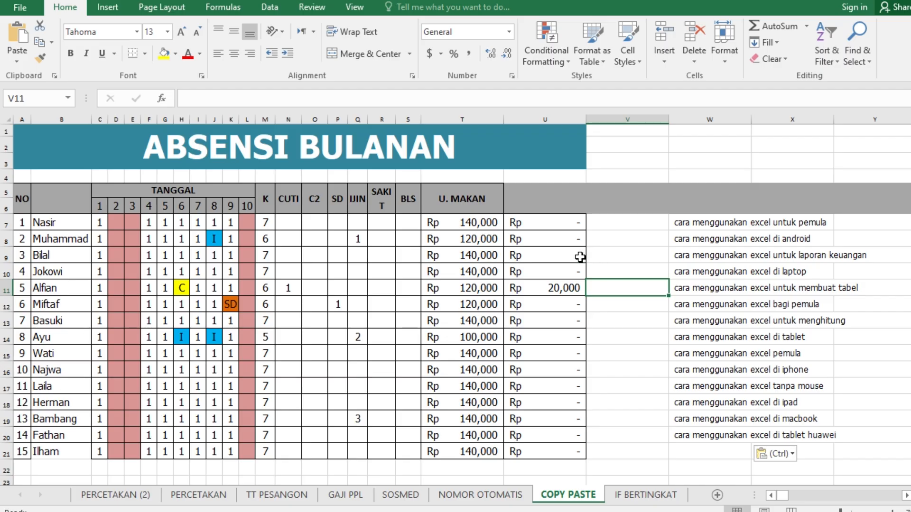
{"action": "left_click", "coordinate": [427, 174]}
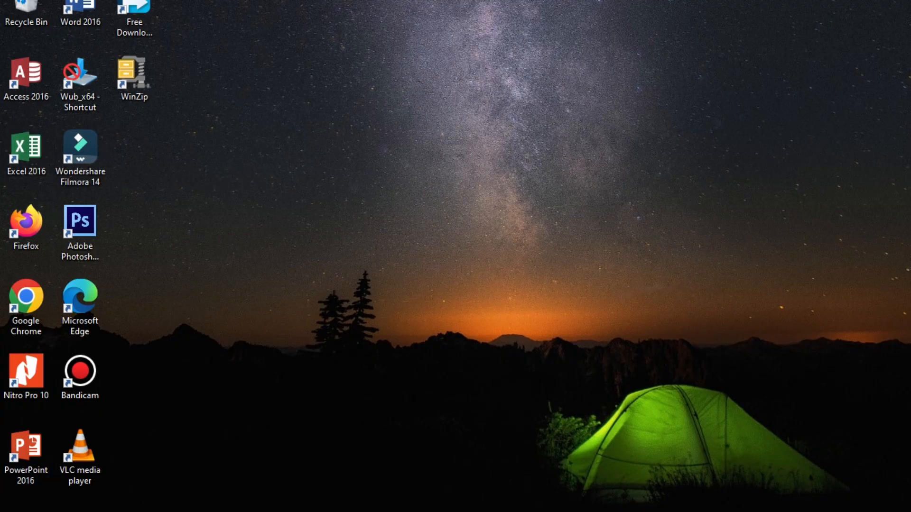
Find the installed Excel 2016 program's shortcut location and create a desktop shortcut for it from there
{"action": "key", "text": "super+s"}
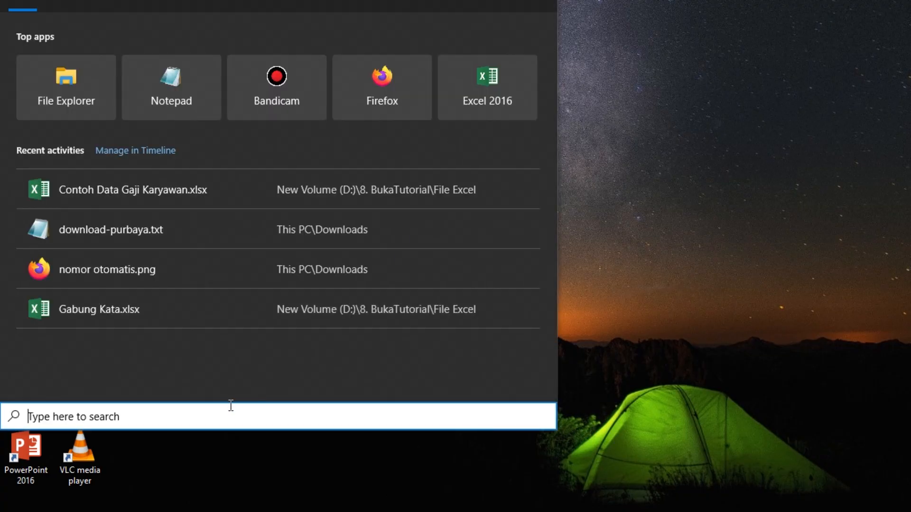
{"action": "type", "text": "exc"}
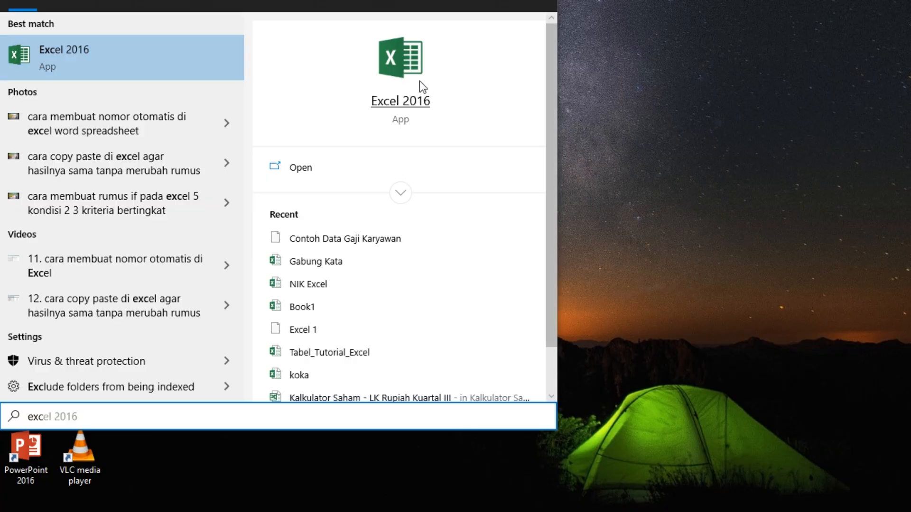
{"action": "right_click", "coordinate": [403, 61]}
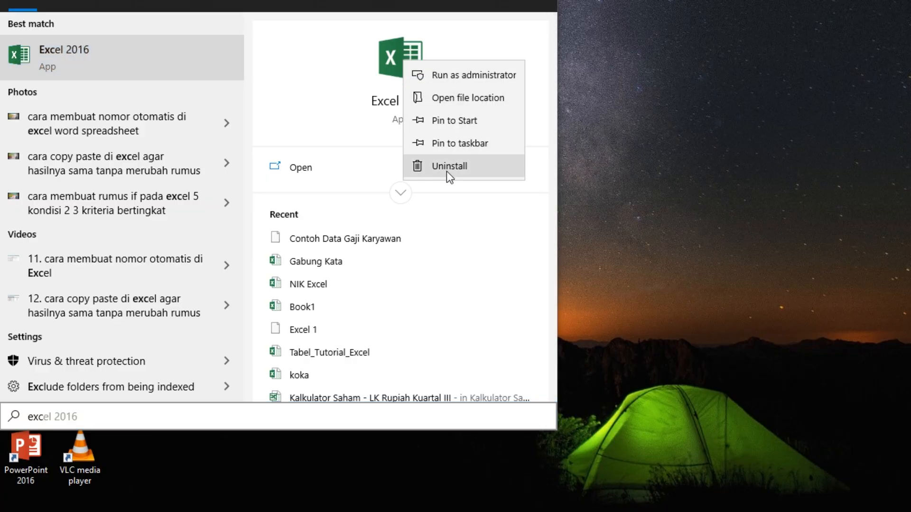
{"action": "left_click", "coordinate": [458, 96]}
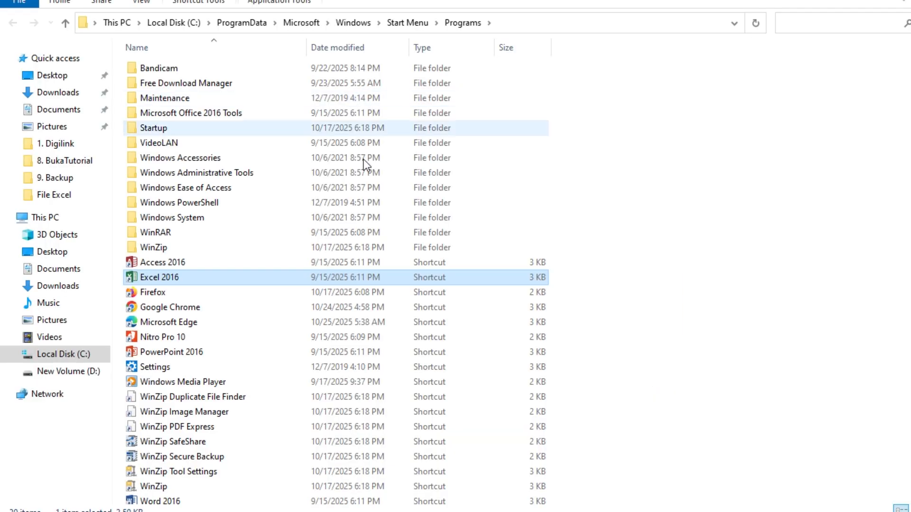
{"action": "right_click", "coordinate": [166, 276]}
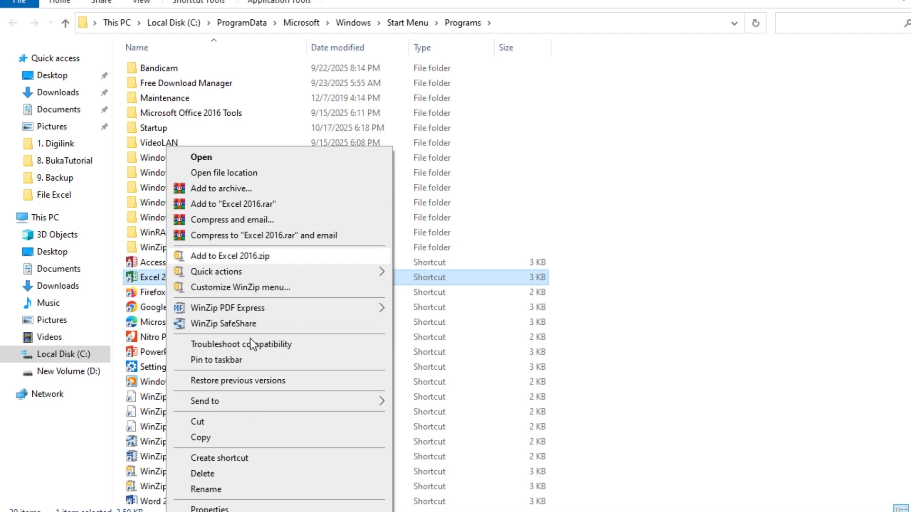
{"action": "mouse_move", "coordinate": [351, 401]}
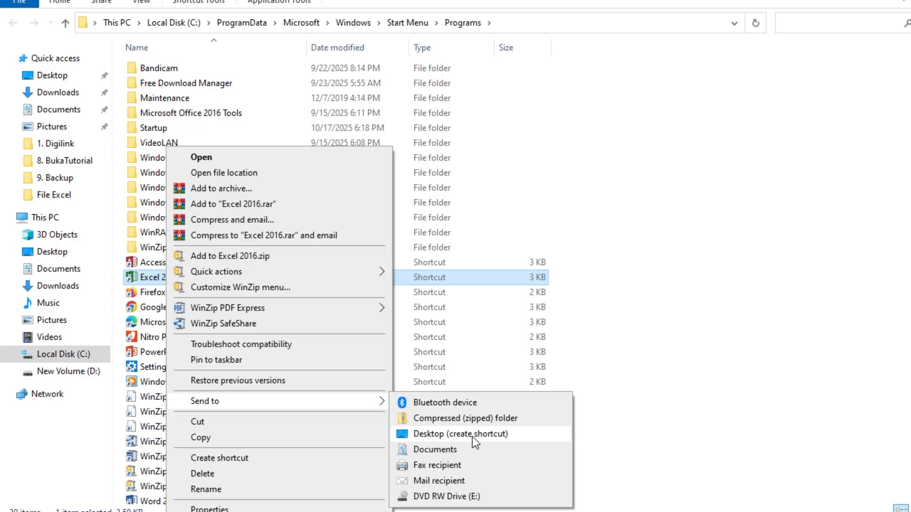
{"action": "left_click", "coordinate": [522, 436]}
{"action": "left_click", "coordinate": [824, 414]}
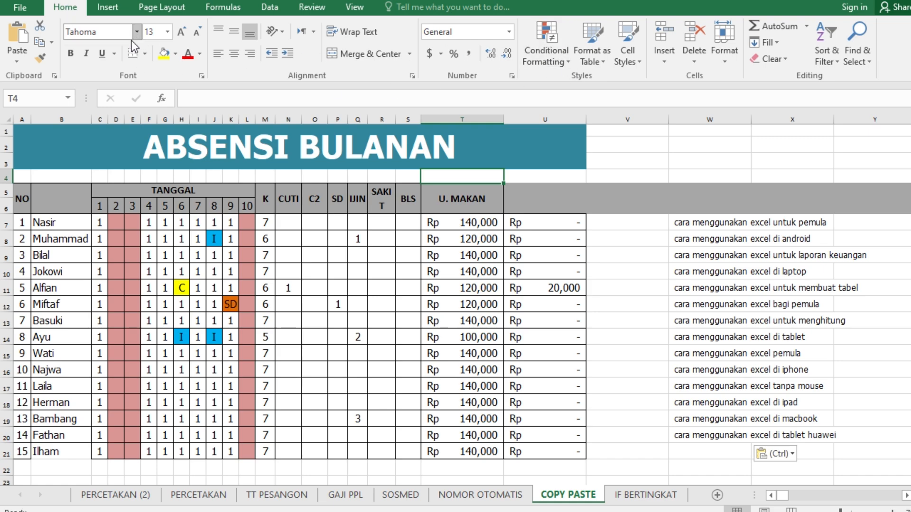
Apply All Borders to the whole attendance table, from the NO header through the last row (A5:U21)
{"action": "left_click", "coordinate": [58, 221]}
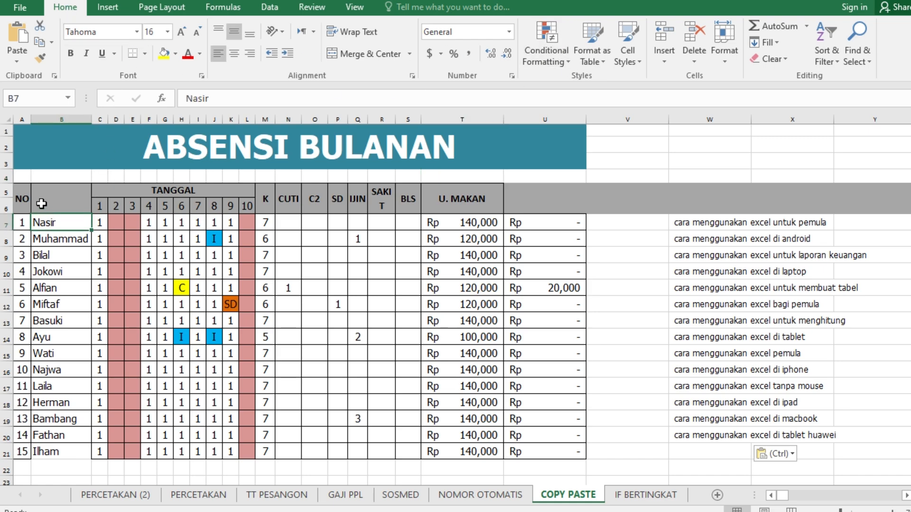
{"action": "left_click_drag", "start_coordinate": [25, 198], "coordinate": [524, 453]}
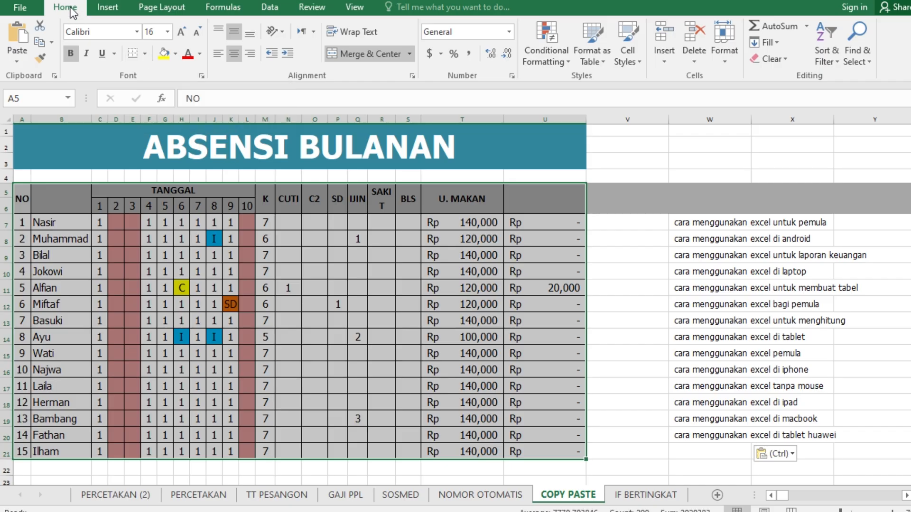
{"action": "left_click", "coordinate": [144, 54]}
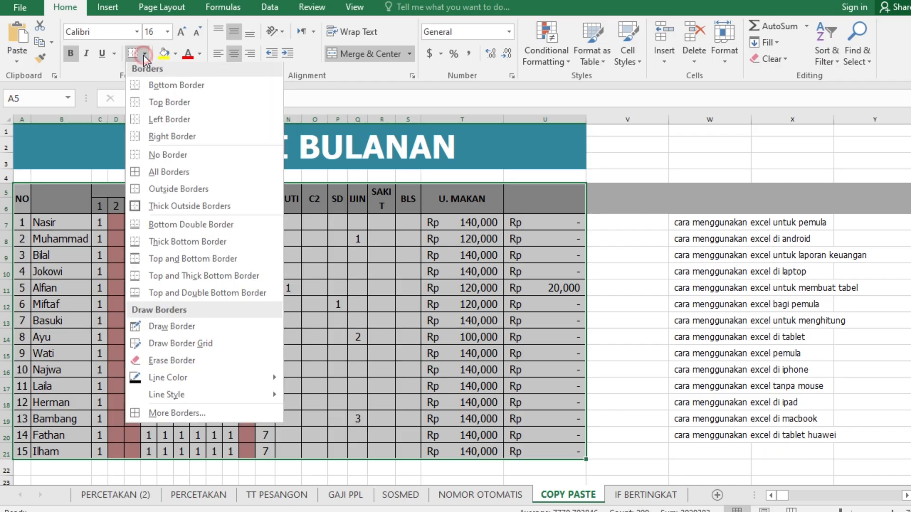
{"action": "left_click", "coordinate": [167, 176]}
{"action": "left_click", "coordinate": [289, 257]}
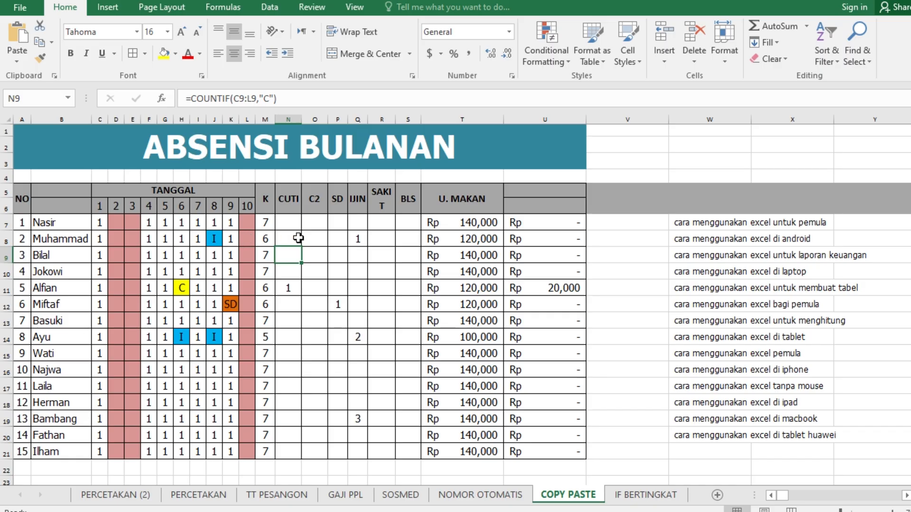
Widen column U, the last column of the attendance table, slightly
{"action": "scroll", "coordinate": [183, 345], "scroll_direction": "down", "scroll_amount": 1}
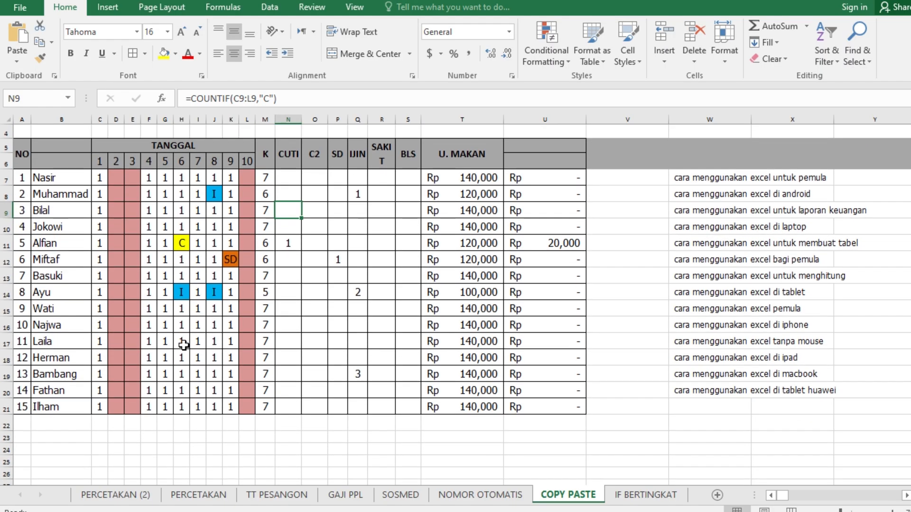
{"action": "scroll", "coordinate": [183, 345], "scroll_direction": "up", "scroll_amount": 1}
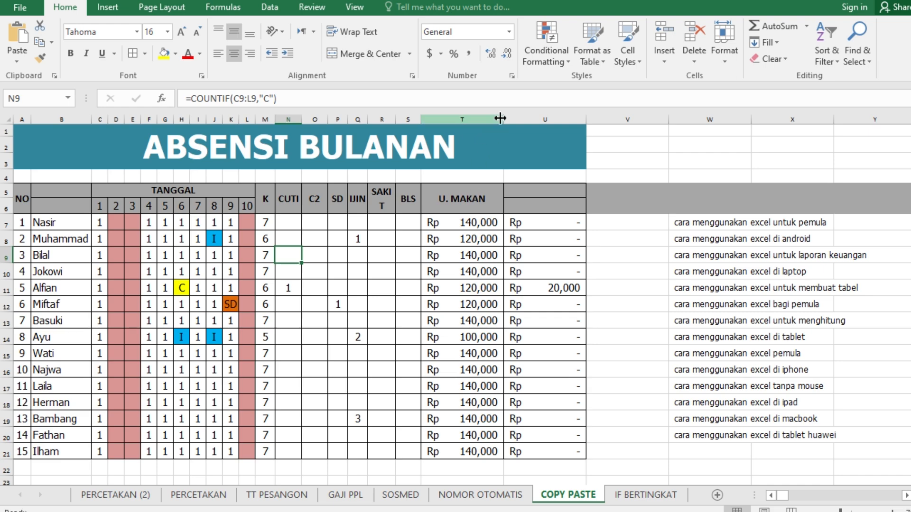
{"action": "left_click", "coordinate": [564, 222]}
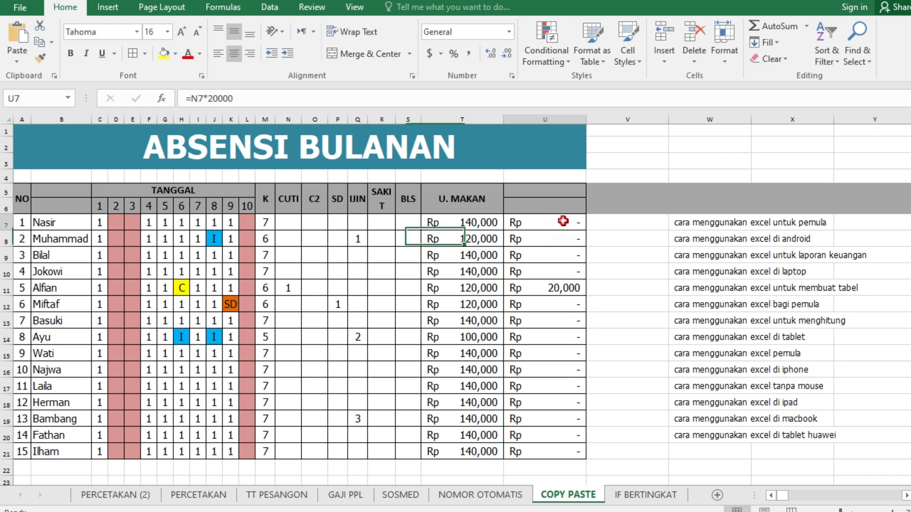
{"action": "left_click", "coordinate": [585, 119]}
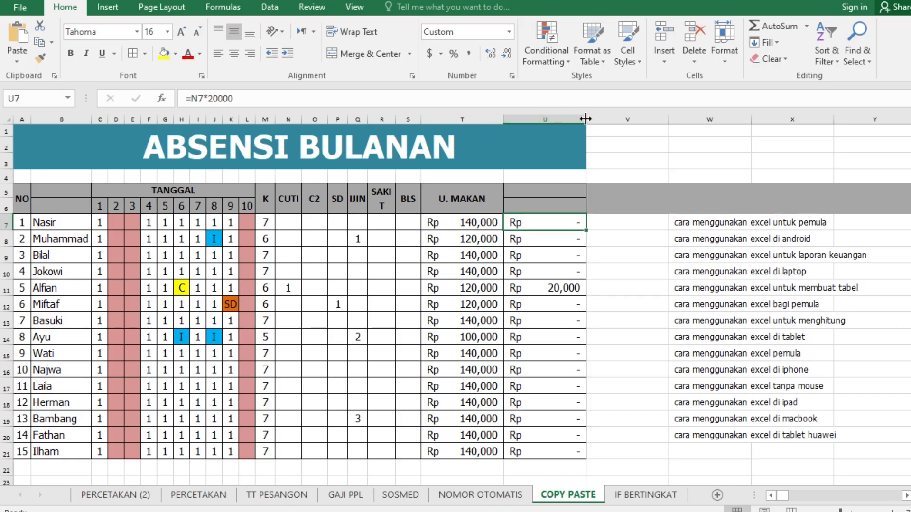
{"action": "mouse_move", "coordinate": [585, 119]}
{"action": "left_mouse_down"}
{"action": "mouse_move", "coordinate": [560, 121]}
{"action": "mouse_move", "coordinate": [590, 120]}
{"action": "left_mouse_up"}
{"action": "left_click", "coordinate": [616, 222]}
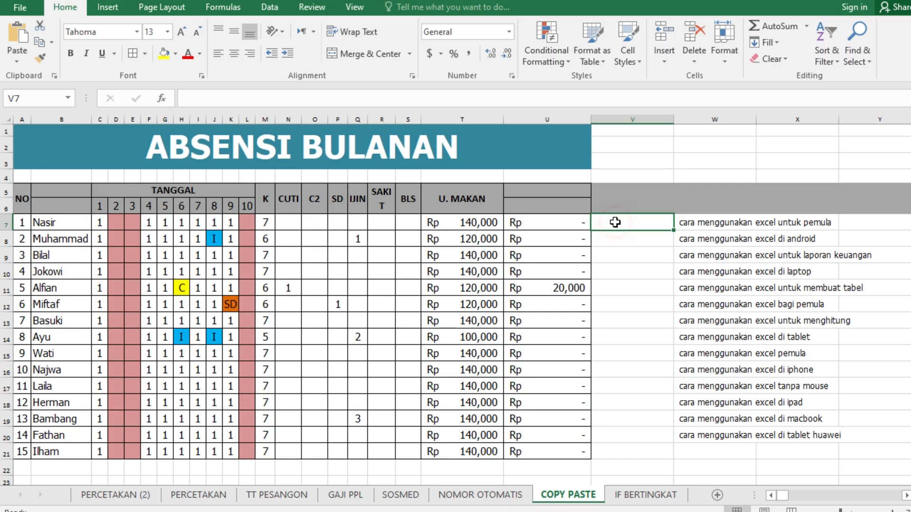
Set the column width of date columns 1 to 9 (columns C to K) to 5
{"action": "left_click", "coordinate": [98, 221]}
{"action": "left_click_drag", "start_coordinate": [98, 221], "coordinate": [244, 226]}
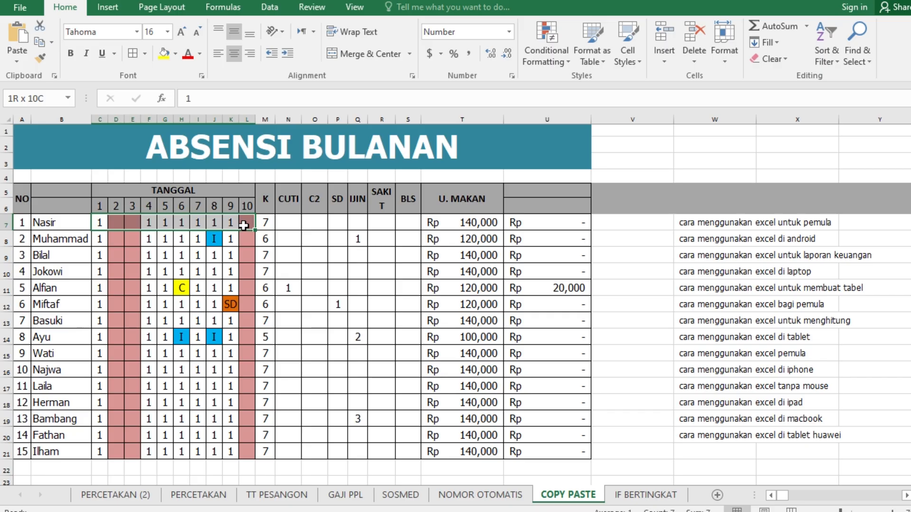
{"action": "left_click", "coordinate": [100, 222]}
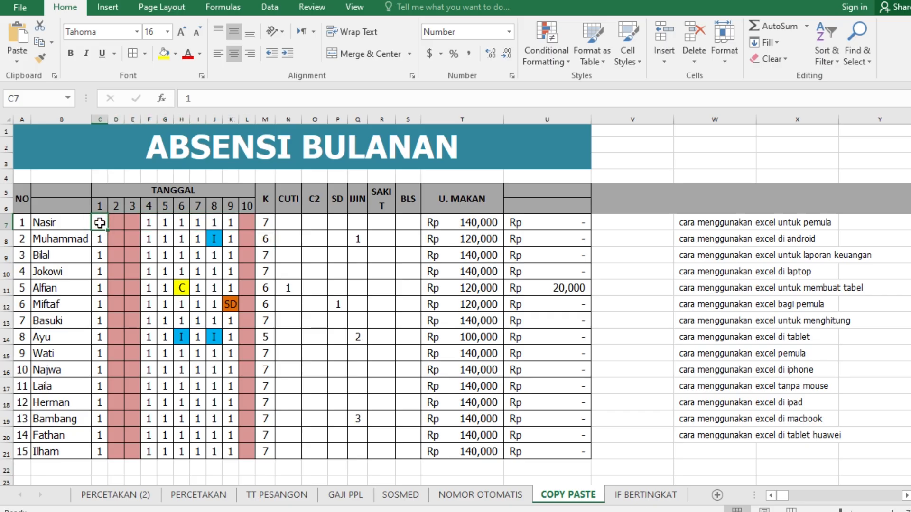
{"action": "left_click_drag", "start_coordinate": [99, 223], "coordinate": [231, 223]}
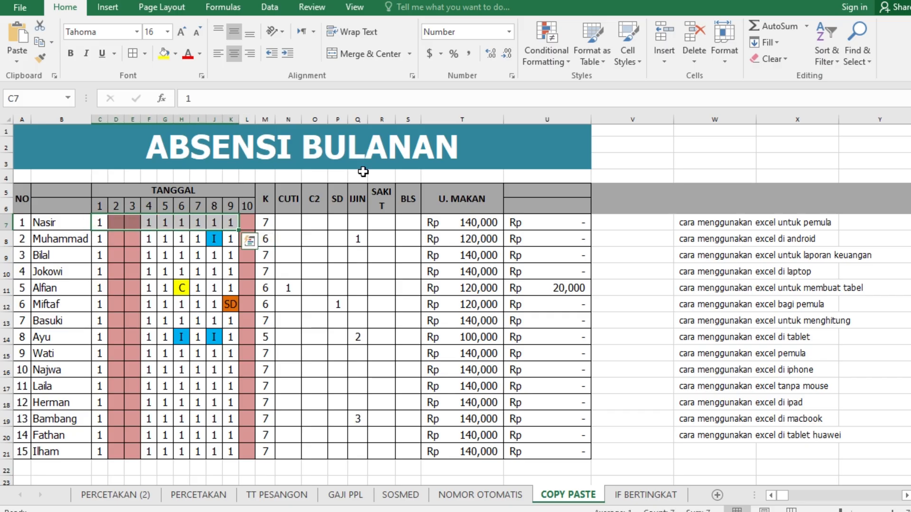
{"action": "left_click", "coordinate": [722, 58]}
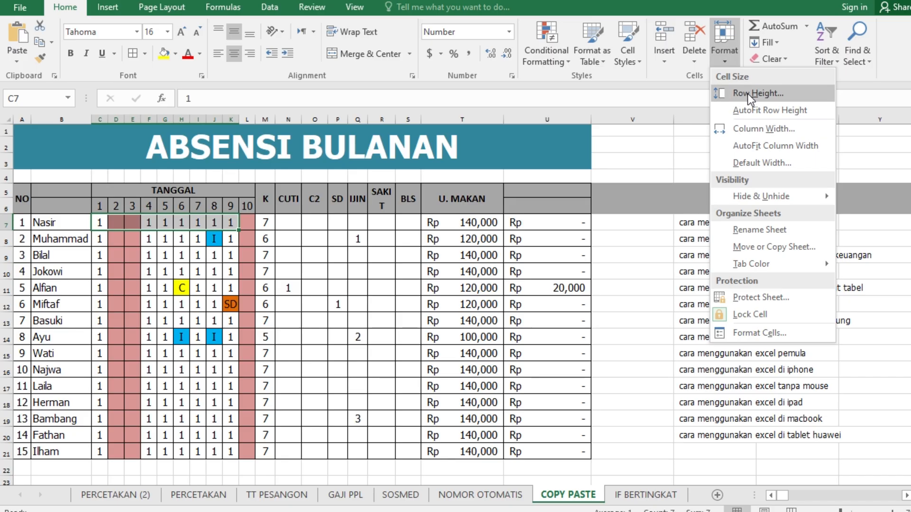
{"action": "left_click", "coordinate": [754, 131]}
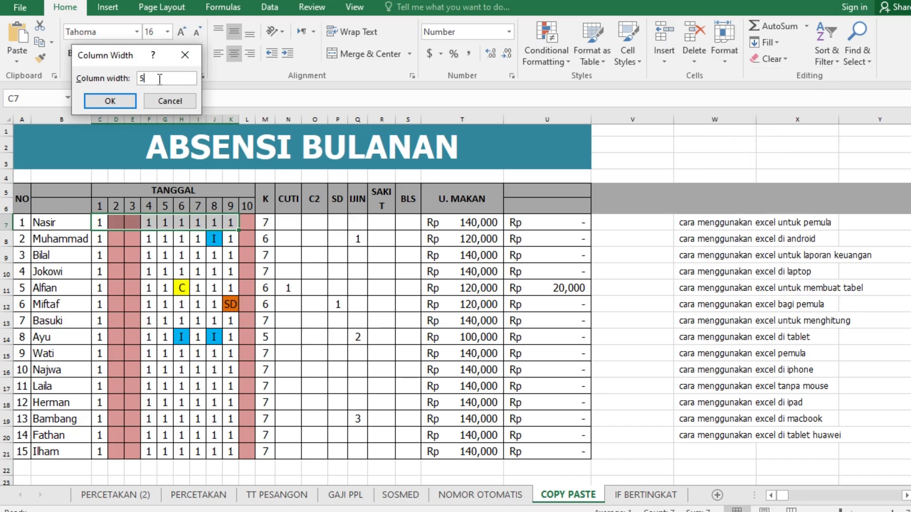
{"action": "left_click", "coordinate": [122, 100]}
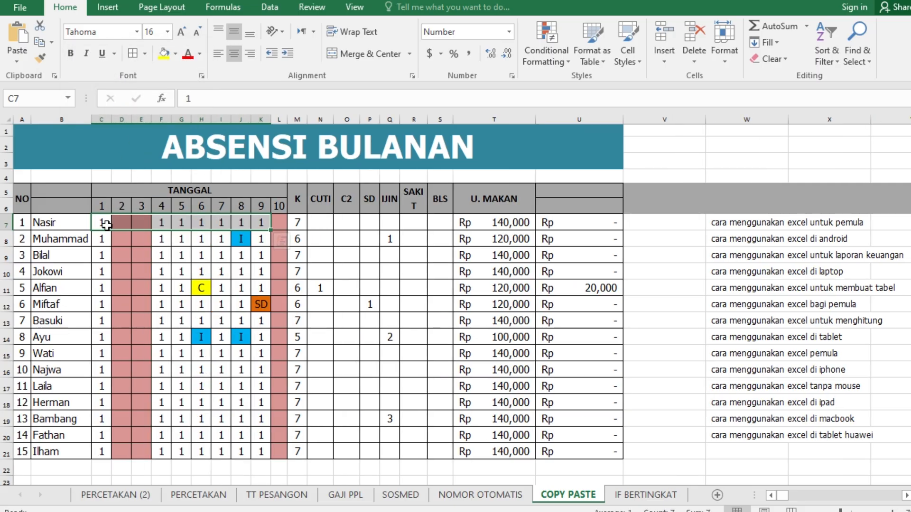
{"action": "left_click_drag", "start_coordinate": [102, 224], "coordinate": [256, 223]}
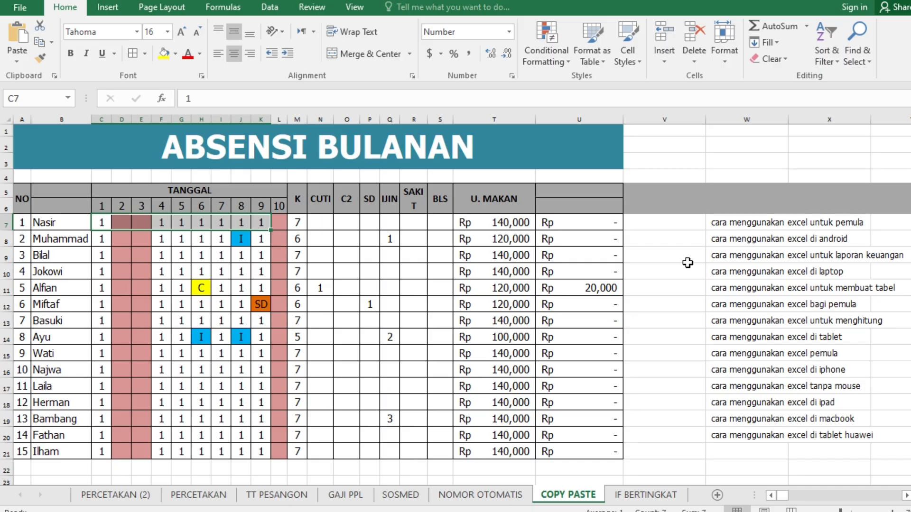
{"action": "left_click", "coordinate": [67, 238]}
{"action": "left_click_drag", "start_coordinate": [27, 212], "coordinate": [588, 448]}
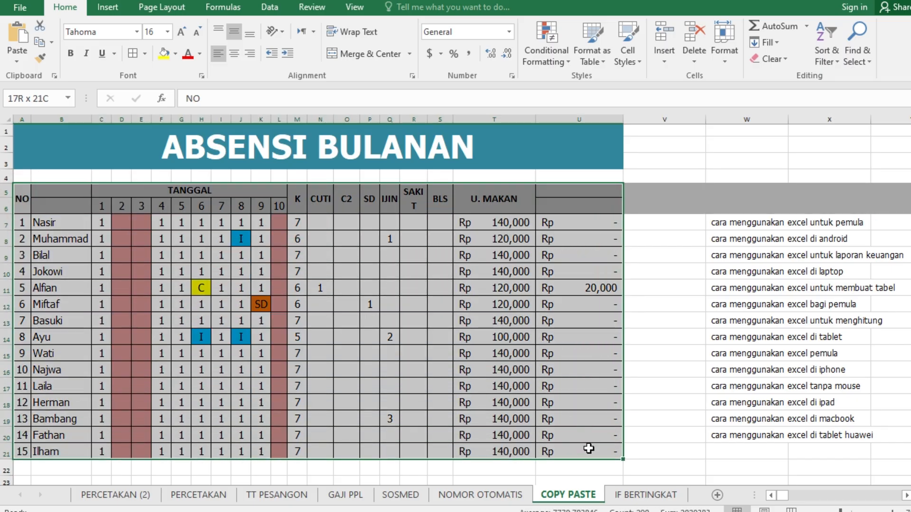
{"action": "left_click", "coordinate": [146, 54]}
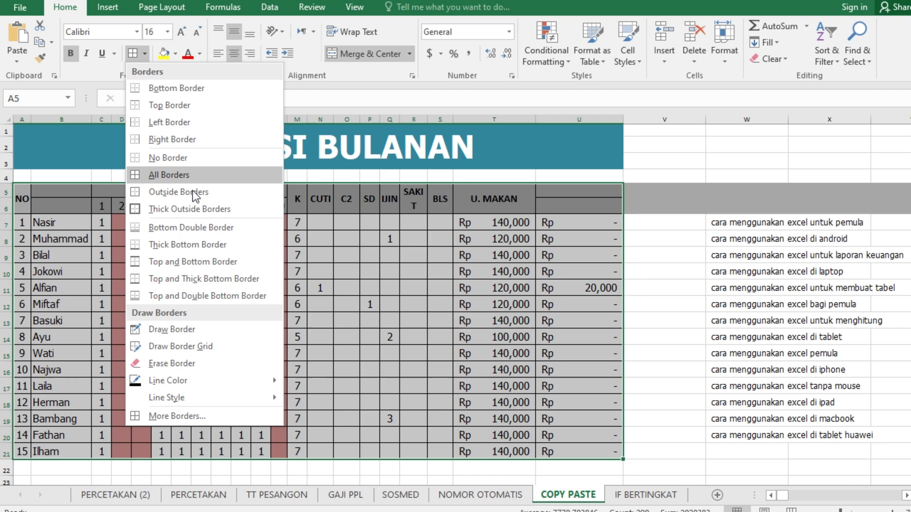
{"action": "left_click", "coordinate": [405, 204]}
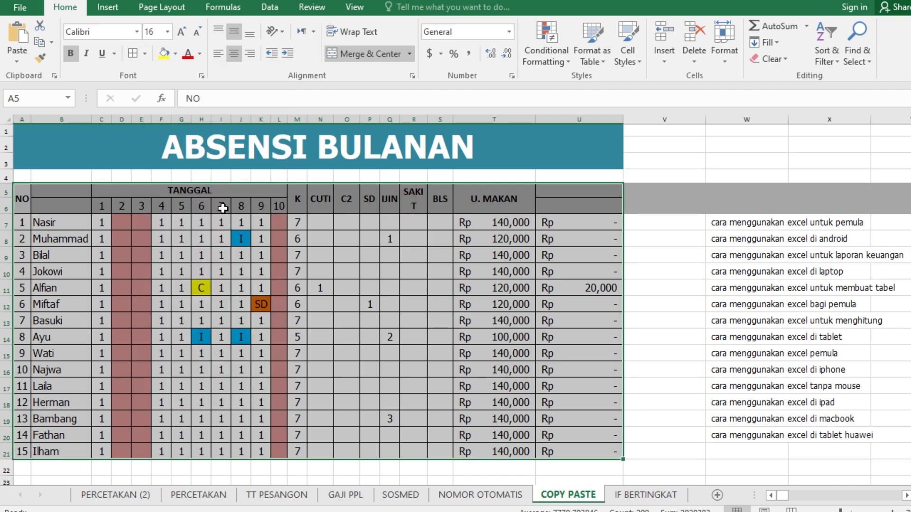
Set thin solid green outline and inside borders for the attendance table (A5:U21) in its cell format settings
{"action": "left_click_drag", "start_coordinate": [21, 193], "coordinate": [611, 450]}
{"action": "right_click", "coordinate": [119, 207]}
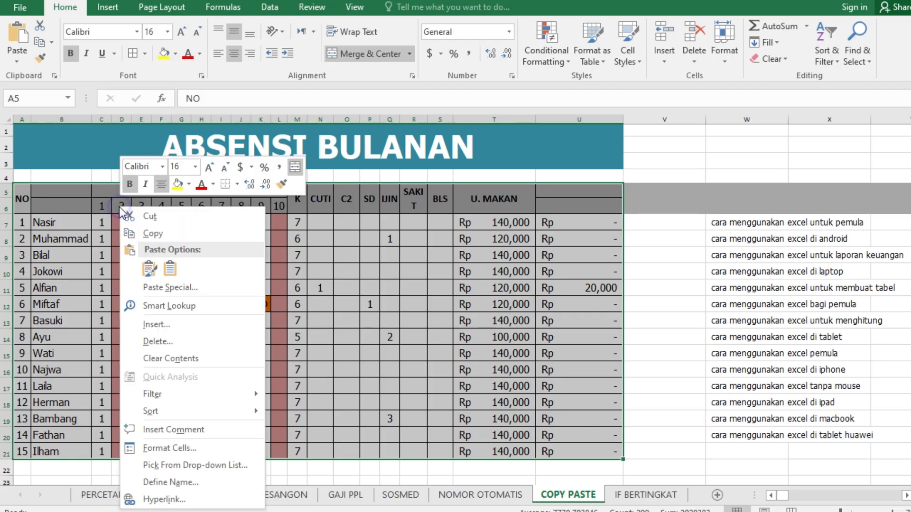
{"action": "left_click", "coordinate": [169, 449]}
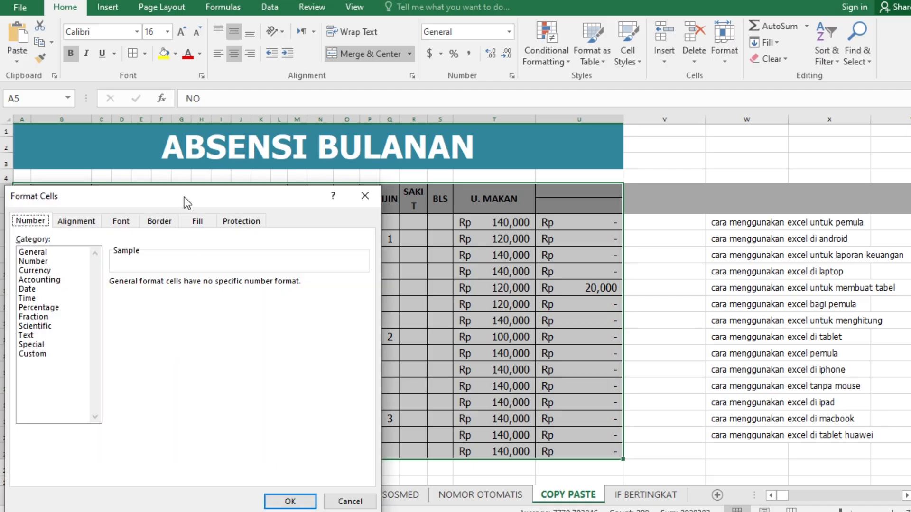
{"action": "left_click_drag", "start_coordinate": [184, 197], "coordinate": [476, 110]}
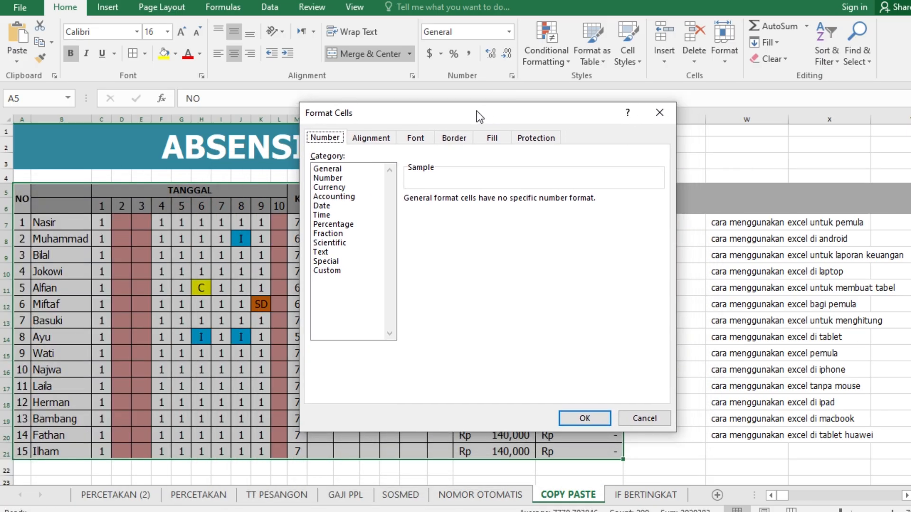
{"action": "left_click", "coordinate": [455, 139]}
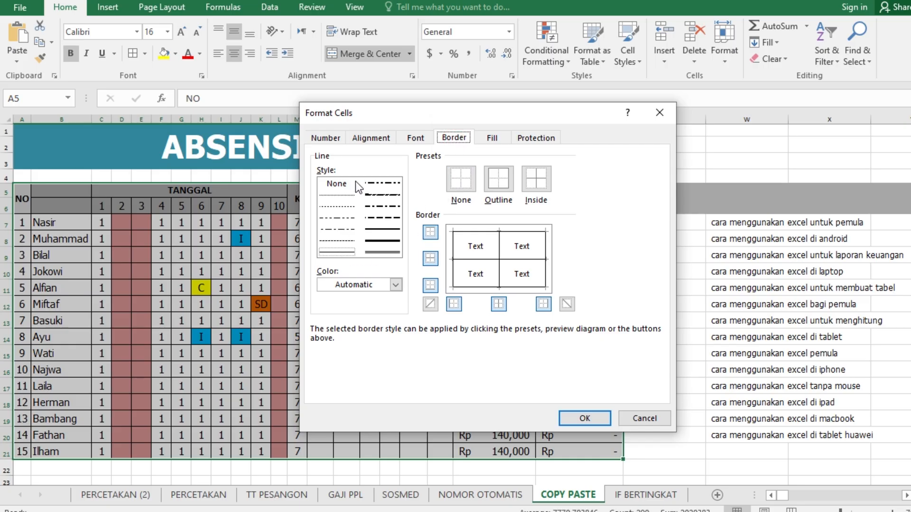
{"action": "left_click", "coordinate": [344, 253]}
{"action": "left_click", "coordinate": [397, 286]}
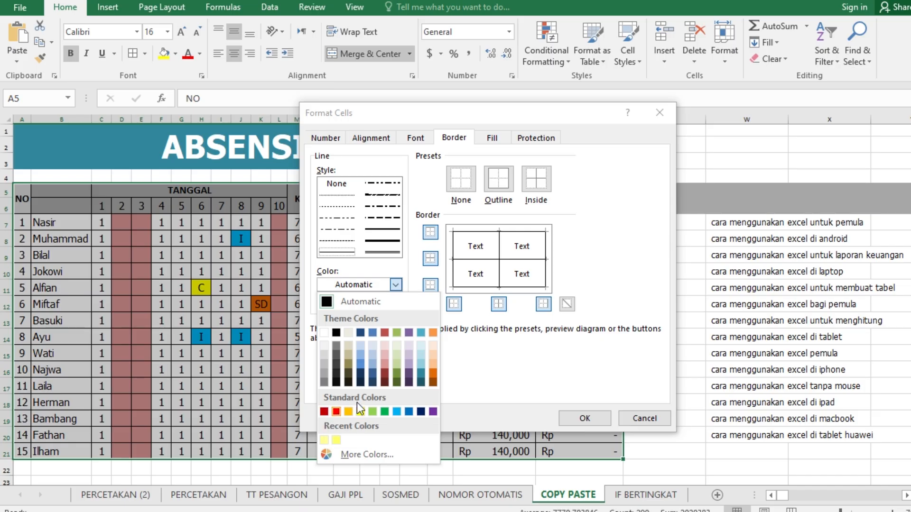
{"action": "left_click", "coordinate": [384, 412]}
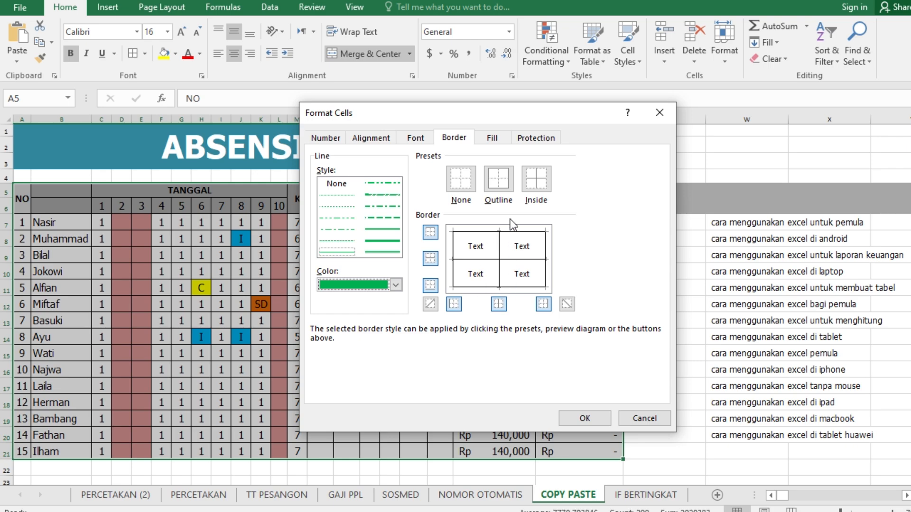
{"action": "left_click", "coordinate": [500, 177]}
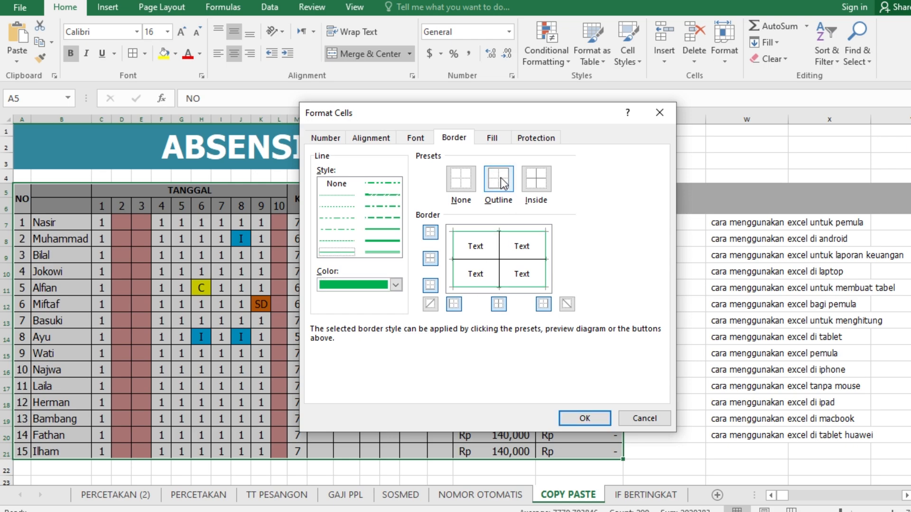
{"action": "left_click", "coordinate": [538, 182]}
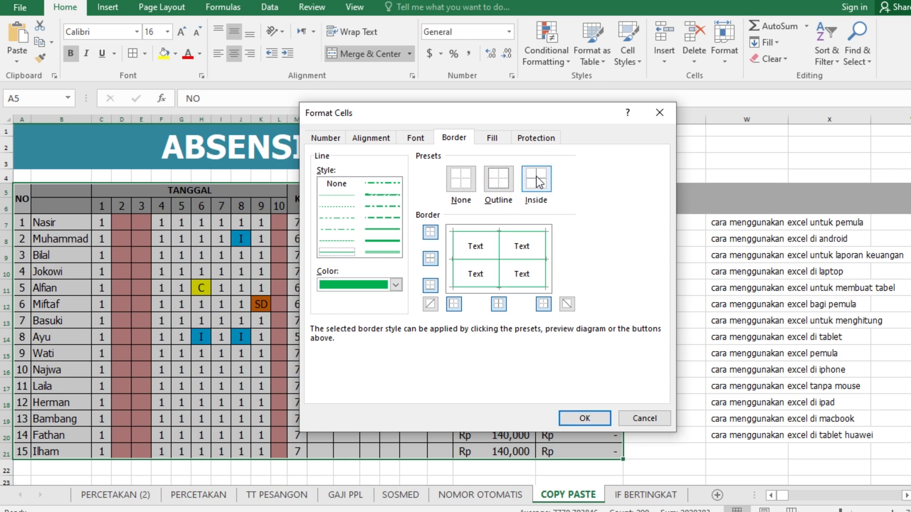
Try the None and Outline presets and the inner lines alone in the border preview, ending with all borders cleared
{"action": "left_click", "coordinate": [457, 184]}
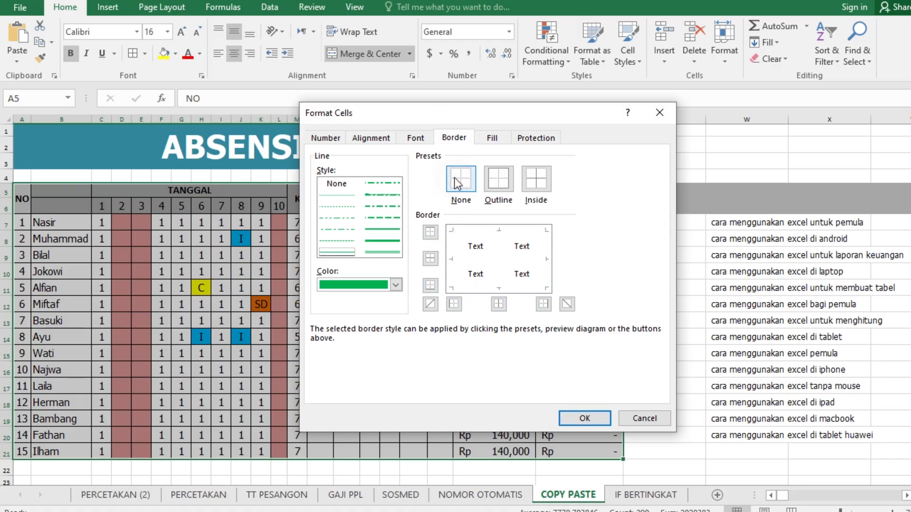
{"action": "left_click", "coordinate": [499, 183]}
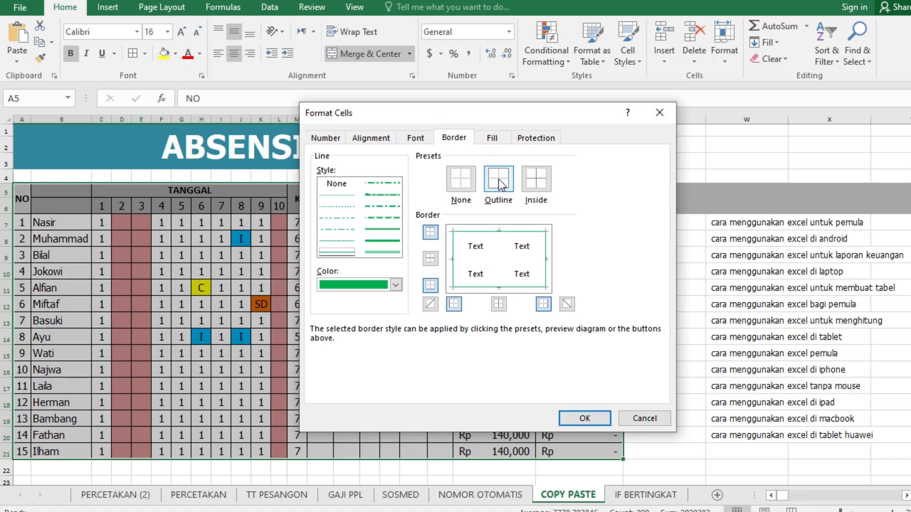
{"action": "left_click", "coordinate": [464, 184]}
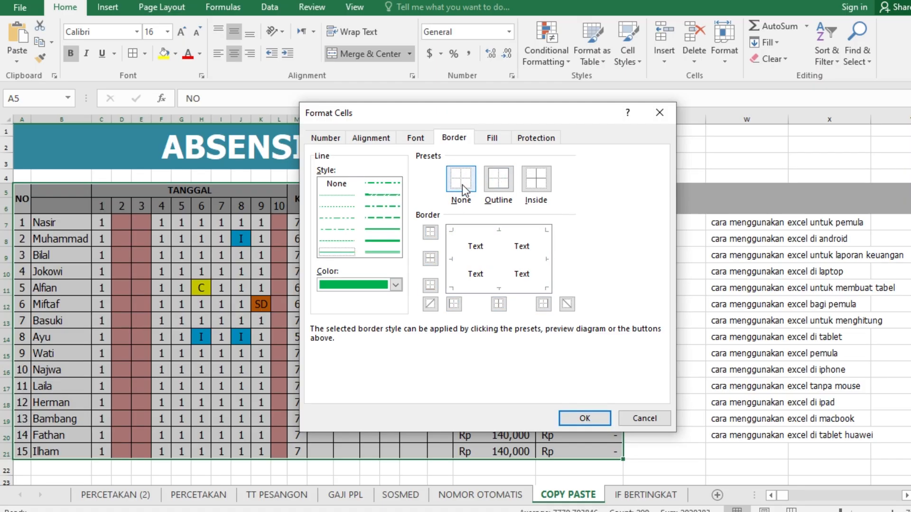
{"action": "left_click", "coordinate": [498, 259]}
{"action": "left_click", "coordinate": [478, 258]}
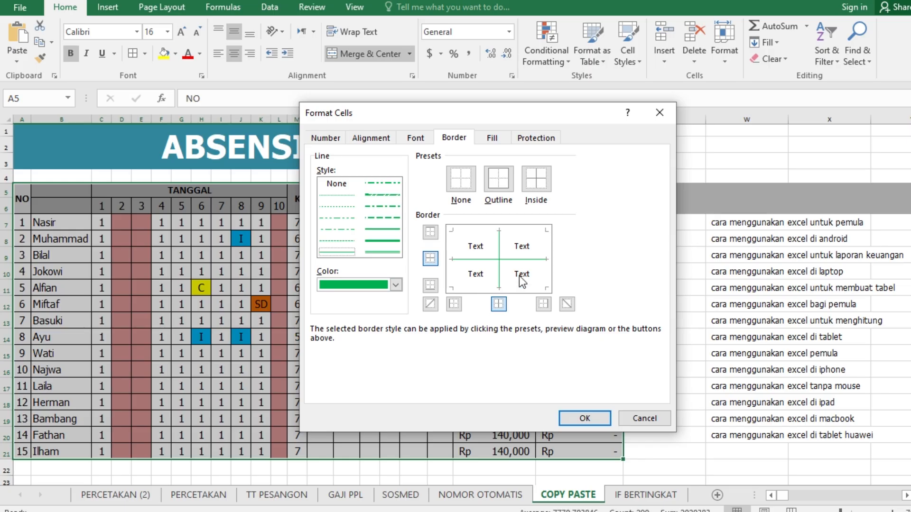
{"action": "left_click", "coordinate": [466, 181]}
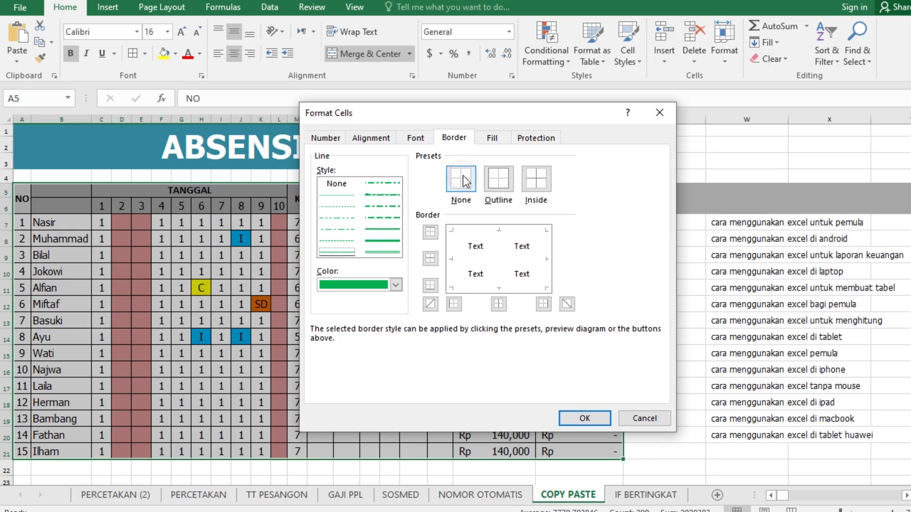
Apply both the Outline and Inside presets in green to the selected attendance table
{"action": "left_click", "coordinate": [499, 184]}
{"action": "left_click", "coordinate": [539, 184]}
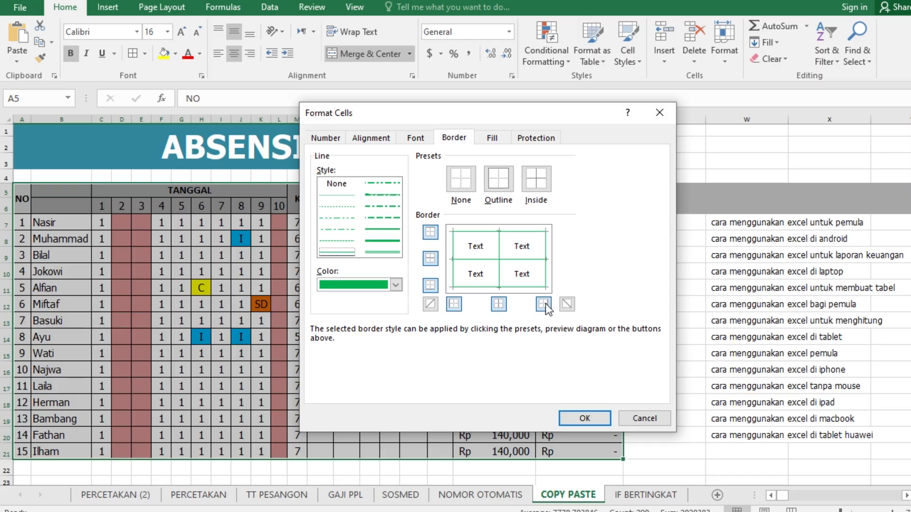
{"action": "left_click", "coordinate": [585, 418]}
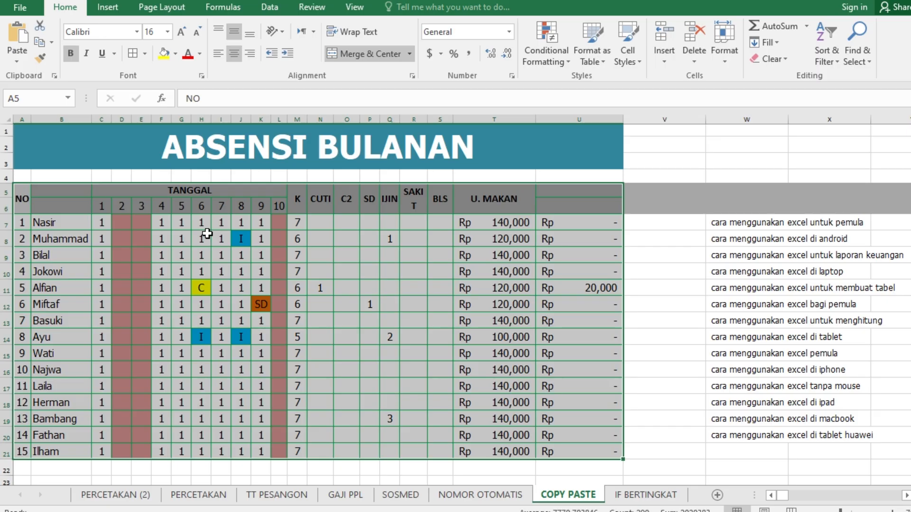
Reapply All Borders in black to the attendance table A5:U21 and deselect it
{"action": "left_click", "coordinate": [145, 54]}
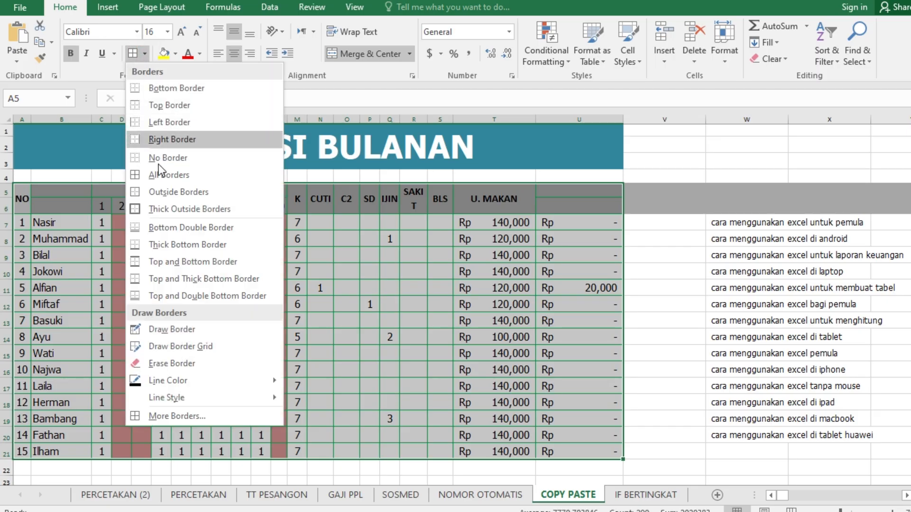
{"action": "left_click", "coordinate": [169, 175]}
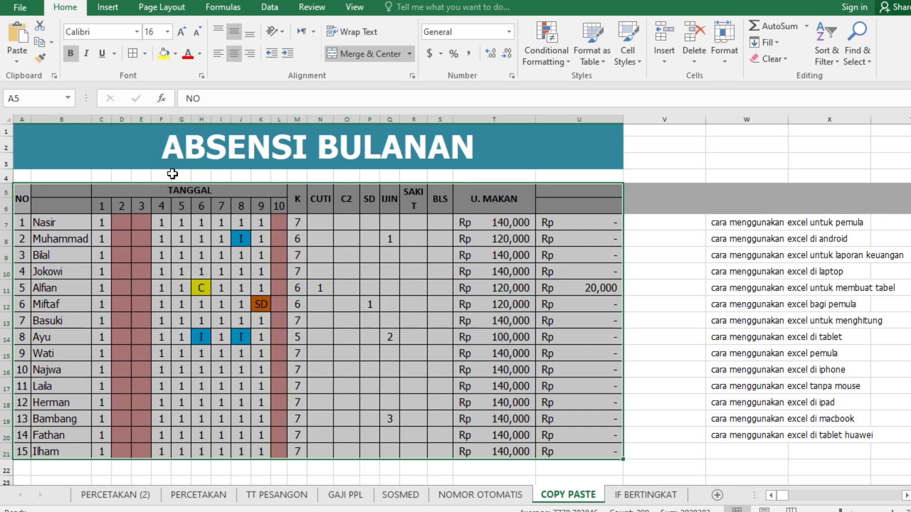
{"action": "left_click", "coordinate": [367, 255]}
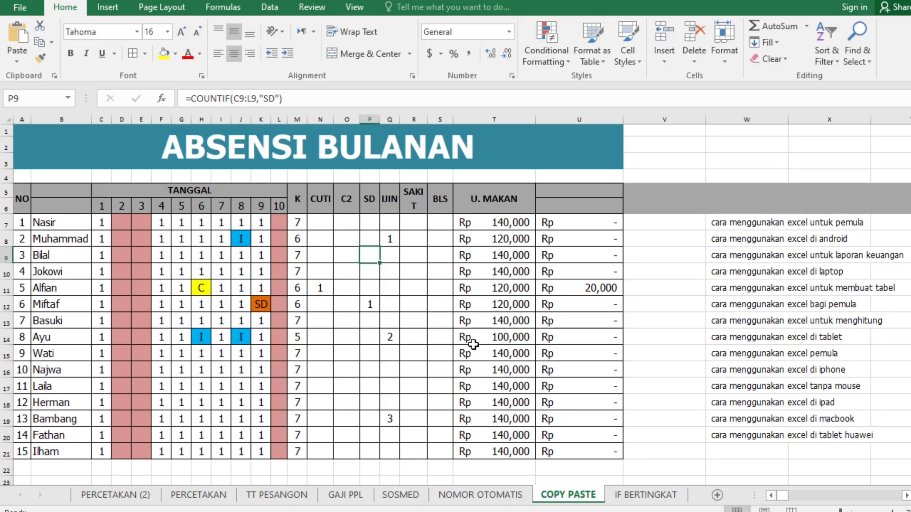
Total date column 1 in C22 with AutoSum, adjusting the summed range to C7:C21
{"action": "left_click", "coordinate": [103, 223]}
{"action": "scroll", "coordinate": [142, 239], "scroll_direction": "down", "scroll_amount": 1}
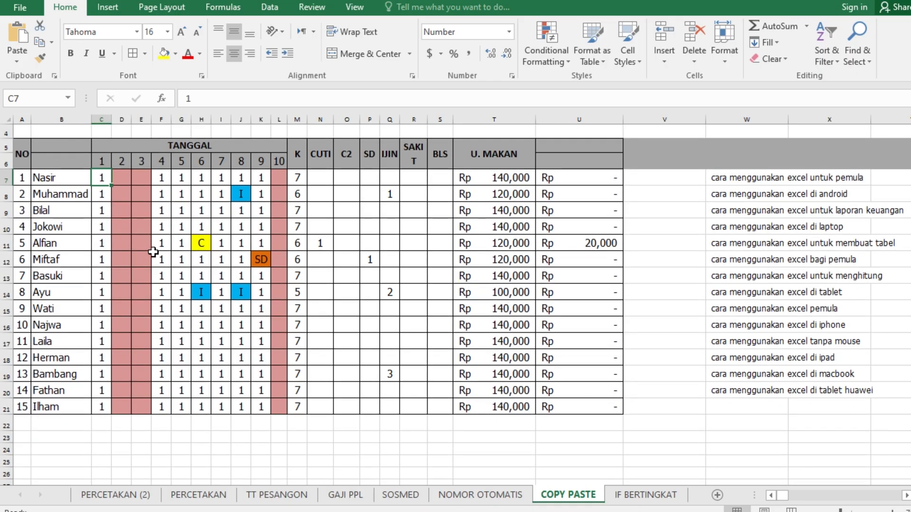
{"action": "left_click", "coordinate": [102, 425]}
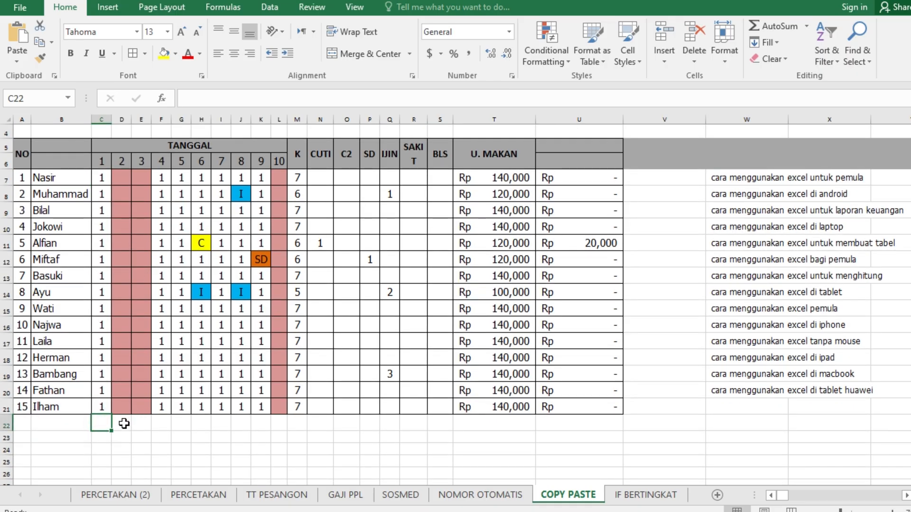
{"action": "type", "text": "="}
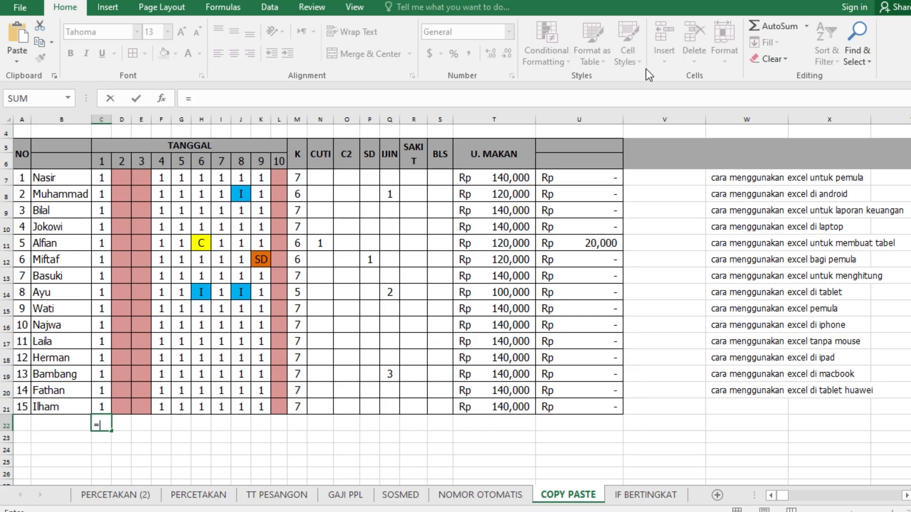
{"action": "left_click", "coordinate": [773, 27]}
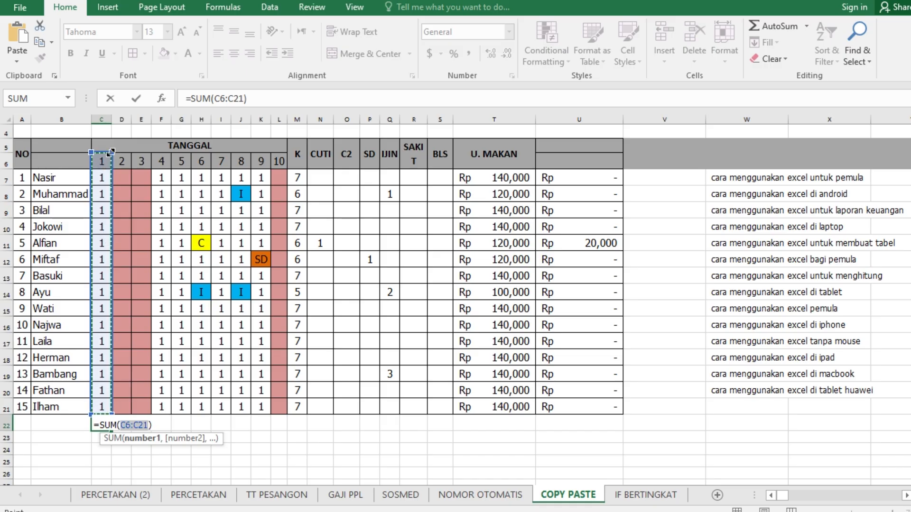
{"action": "left_click_drag", "start_coordinate": [111, 153], "coordinate": [108, 173]}
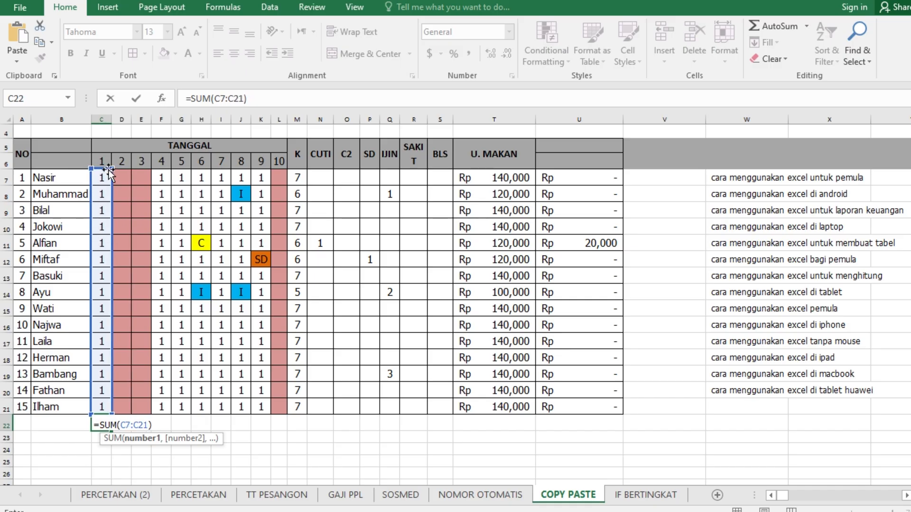
{"action": "key", "text": "Return"}
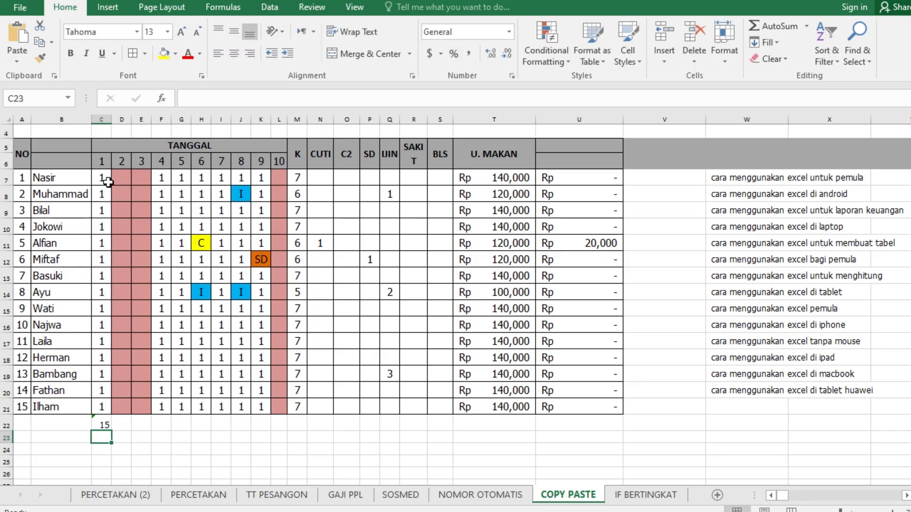
Replace the content of C22 with a manually entered formula, =SUM(C7:C21)
{"action": "left_click", "coordinate": [104, 423]}
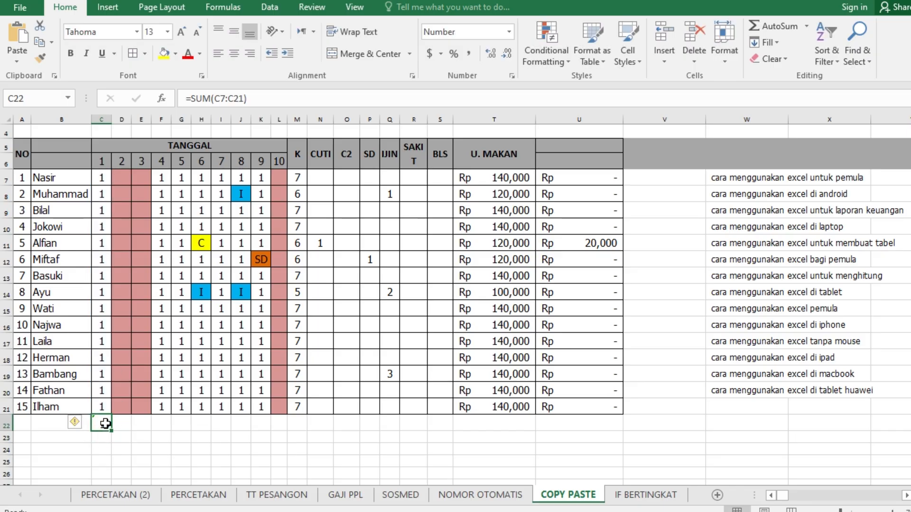
{"action": "type", "text": "="}
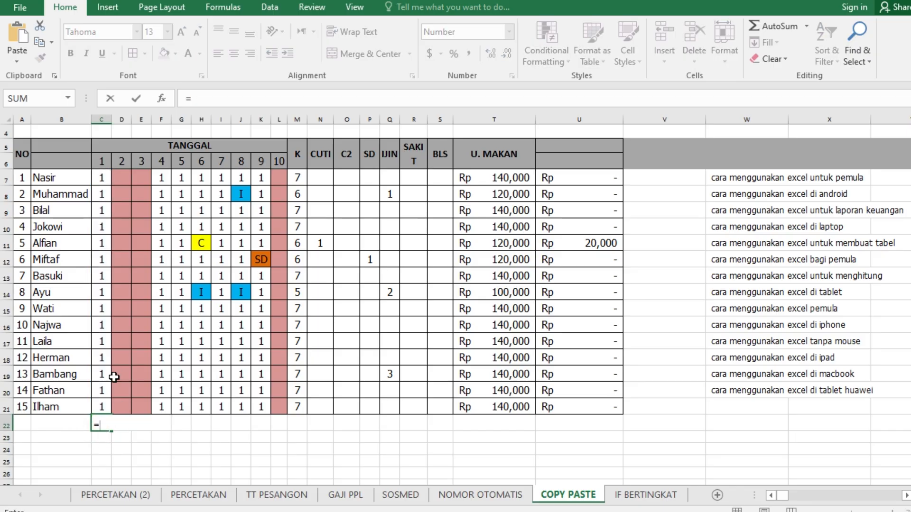
{"action": "type", "text": "sum"}
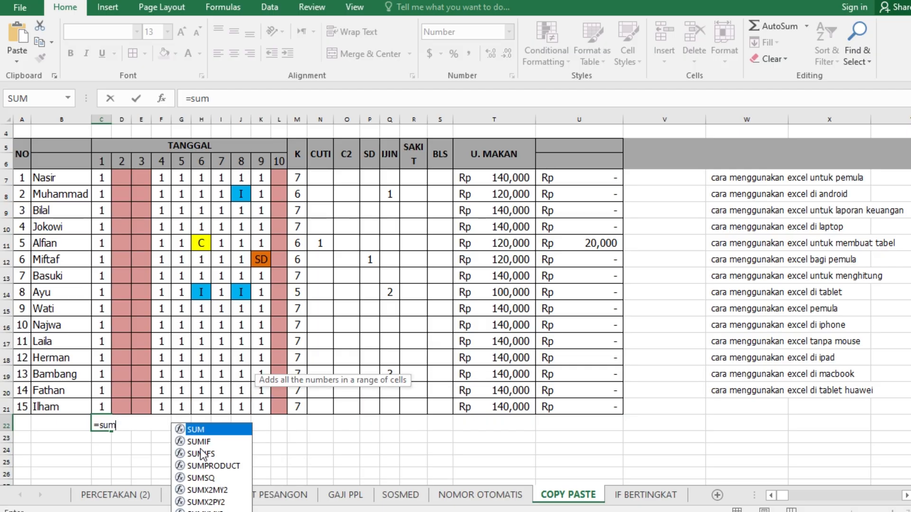
{"action": "double_click", "coordinate": [204, 429]}
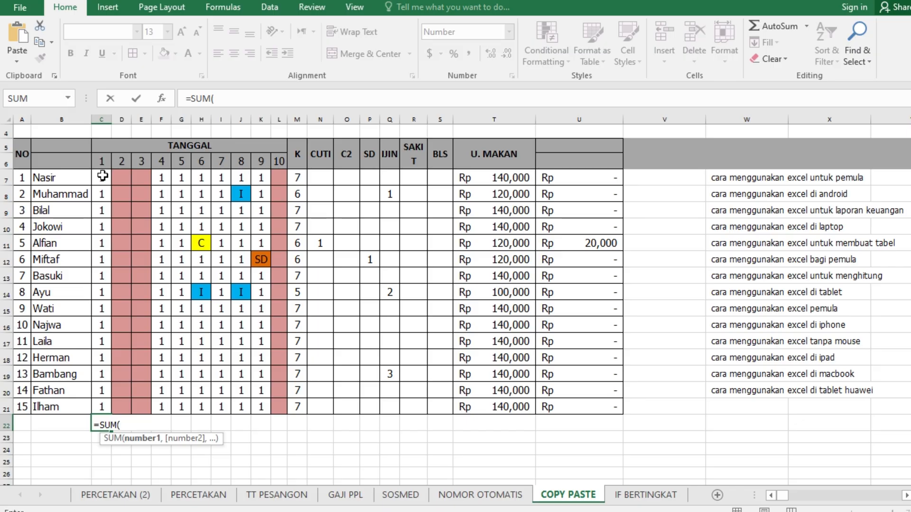
{"action": "left_click_drag", "start_coordinate": [103, 176], "coordinate": [100, 411]}
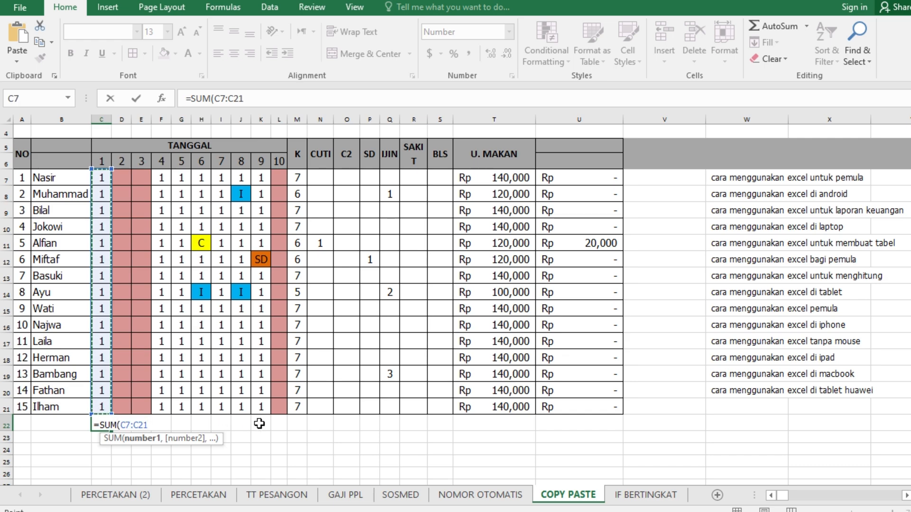
{"action": "type", "text": ")"}
{"action": "key", "text": "Return"}
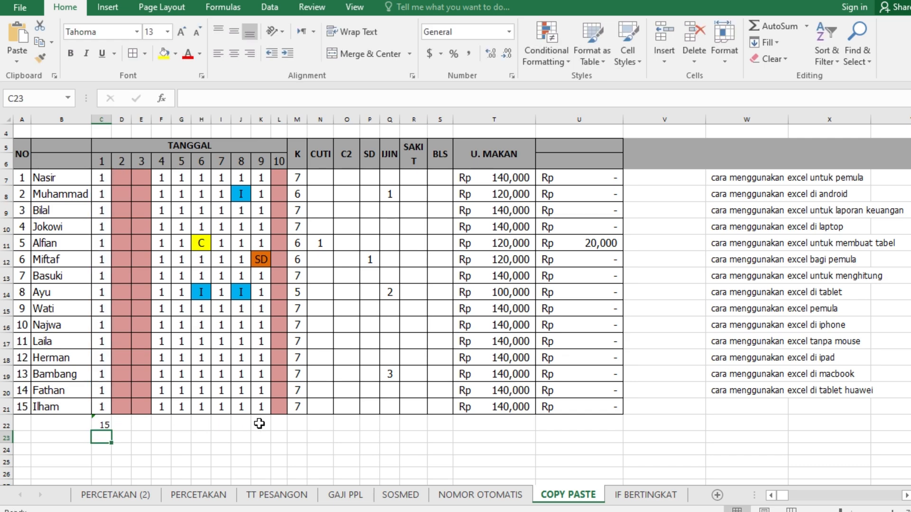
{"action": "left_click", "coordinate": [100, 423]}
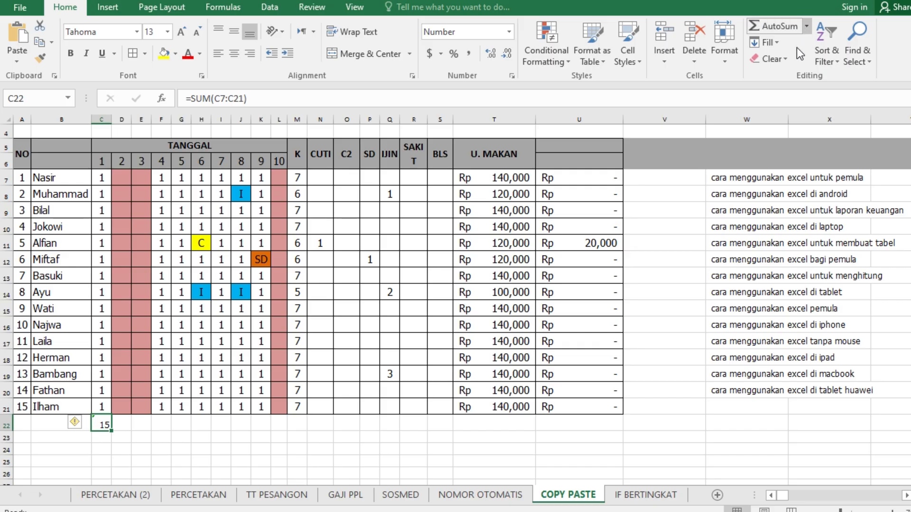
{"action": "type", "text": "="}
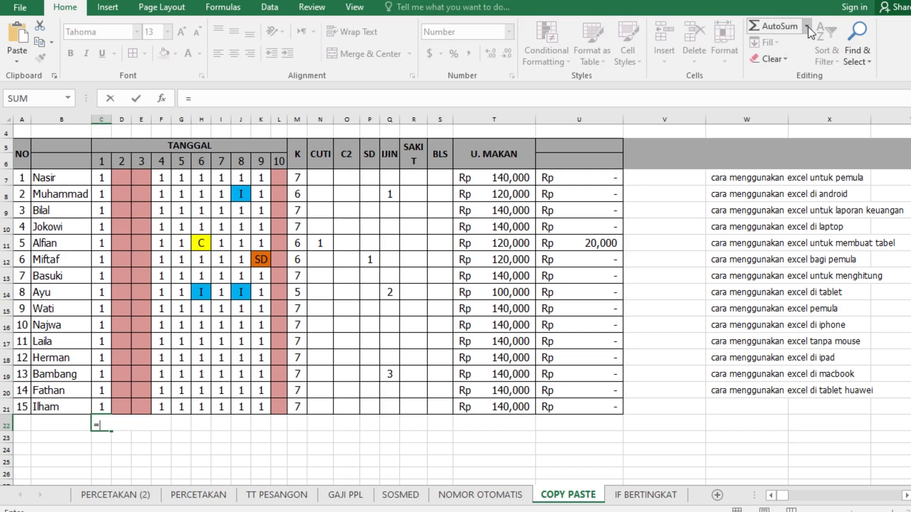
{"action": "left_click", "coordinate": [806, 26]}
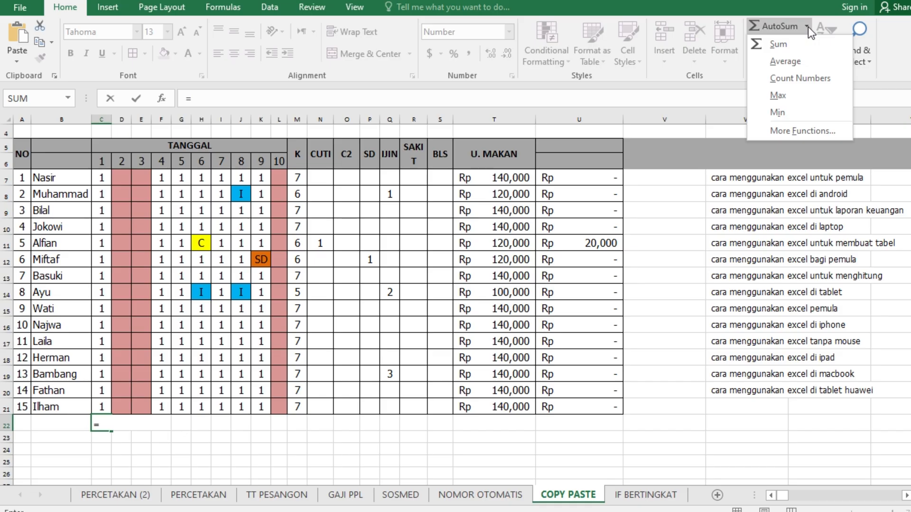
{"action": "left_click", "coordinate": [785, 95]}
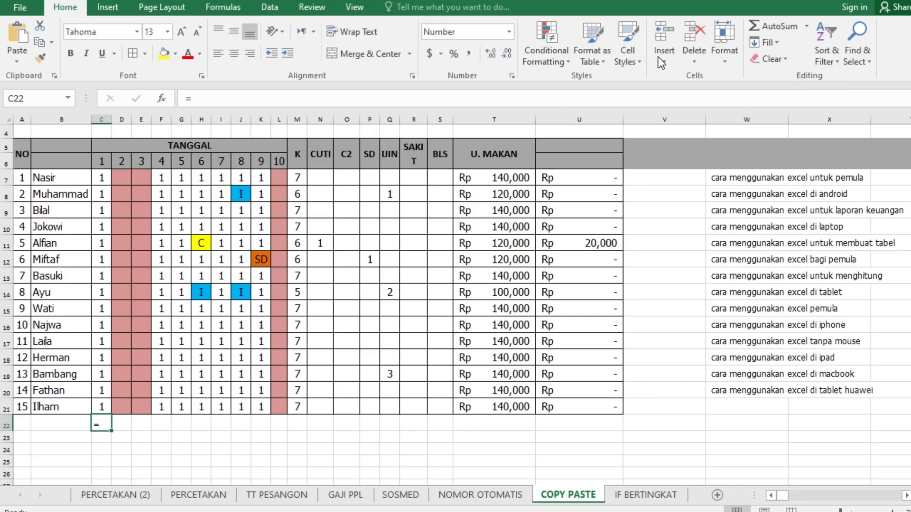
{"action": "left_click", "coordinate": [787, 24]}
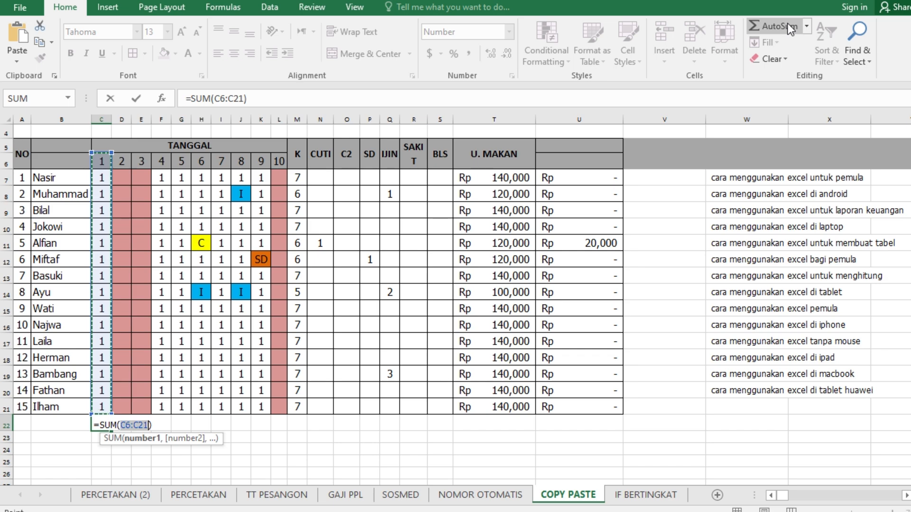
{"action": "key", "text": "BackSpace"}
{"action": "key", "text": "BackSpace"}
{"action": "key", "text": "BackSpace"}
{"action": "key", "text": "BackSpace"}
{"action": "key", "text": "BackSpace"}
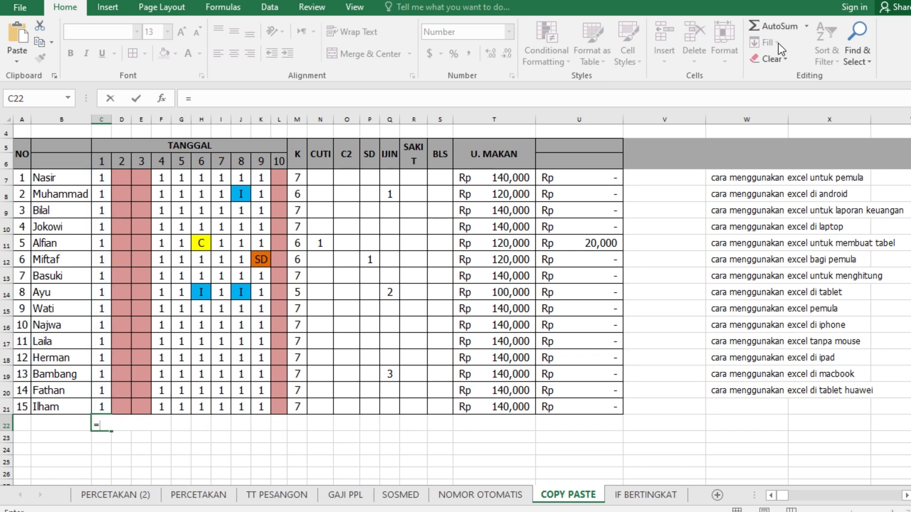
Complete the formula in C22 as =MAX(C7:C21) to get the highest value in date column 1
{"action": "type", "text": "max"}
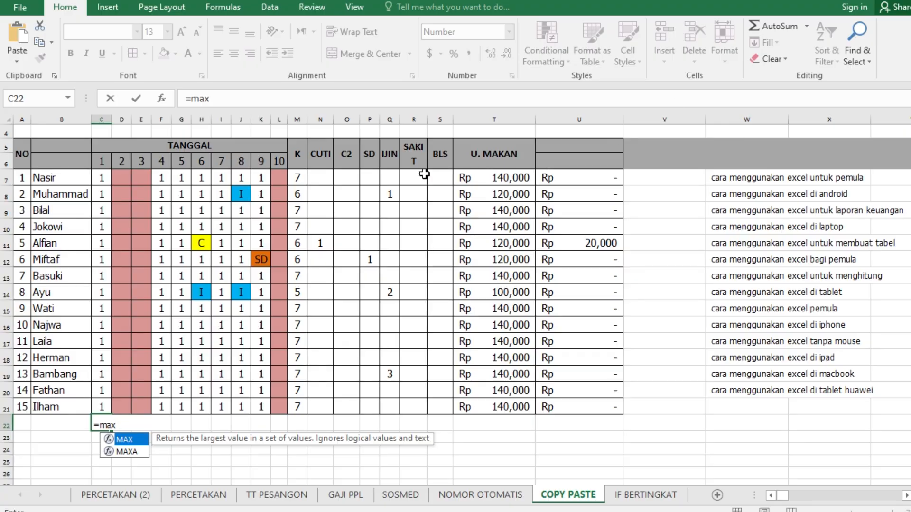
{"action": "double_click", "coordinate": [124, 439]}
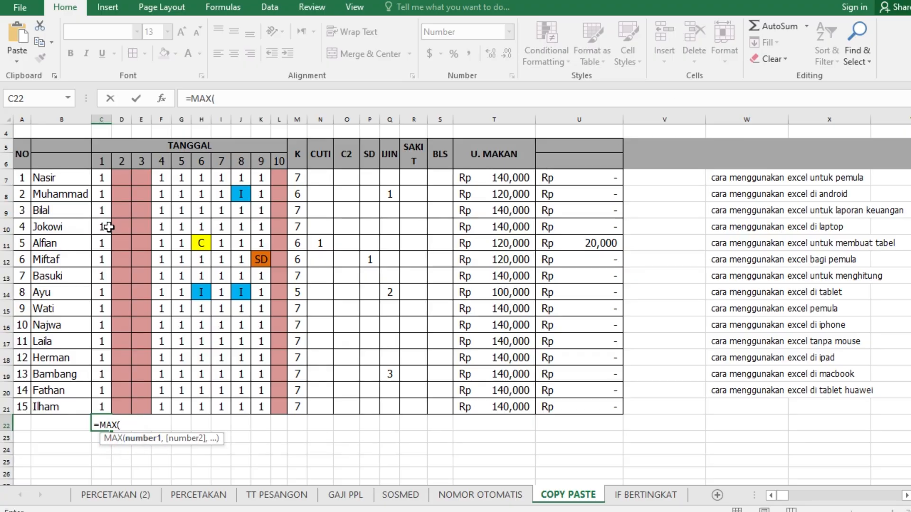
{"action": "left_click_drag", "start_coordinate": [102, 179], "coordinate": [100, 410]}
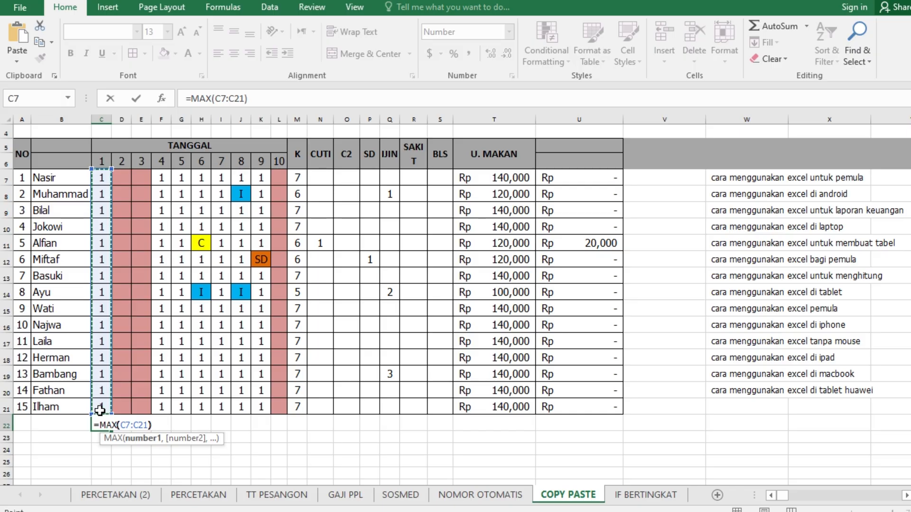
{"action": "key", "text": "Return"}
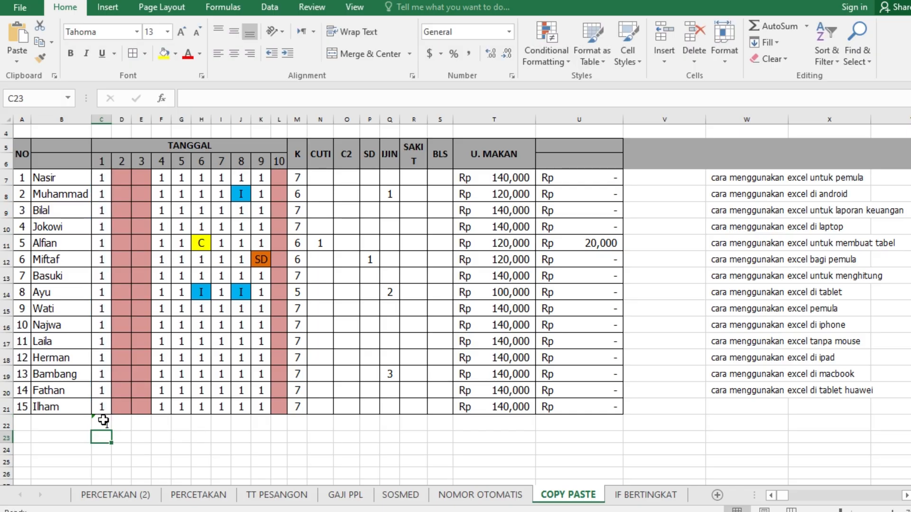
{"action": "left_click", "coordinate": [99, 424]}
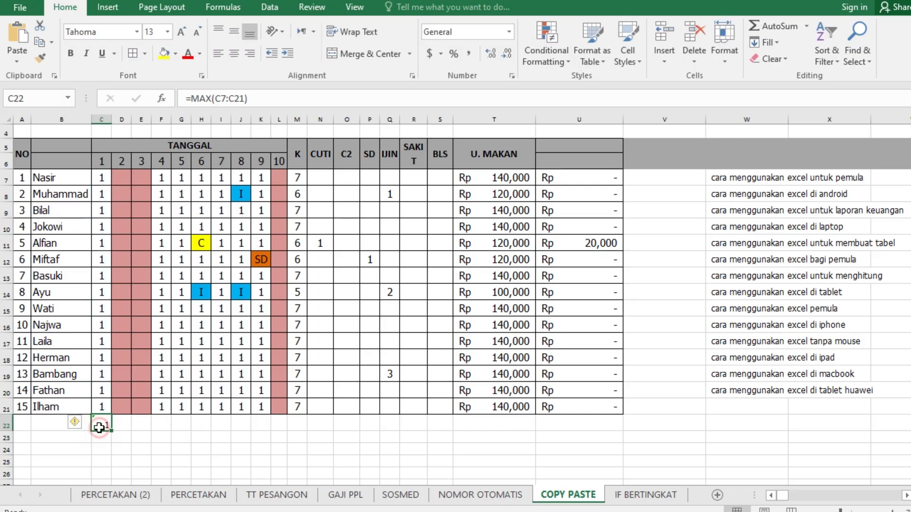
Change the date 1 values to 2 in C18 and 7 in C17 to test the maximum formula
{"action": "left_click", "coordinate": [105, 359]}
{"action": "type", "text": "2"}
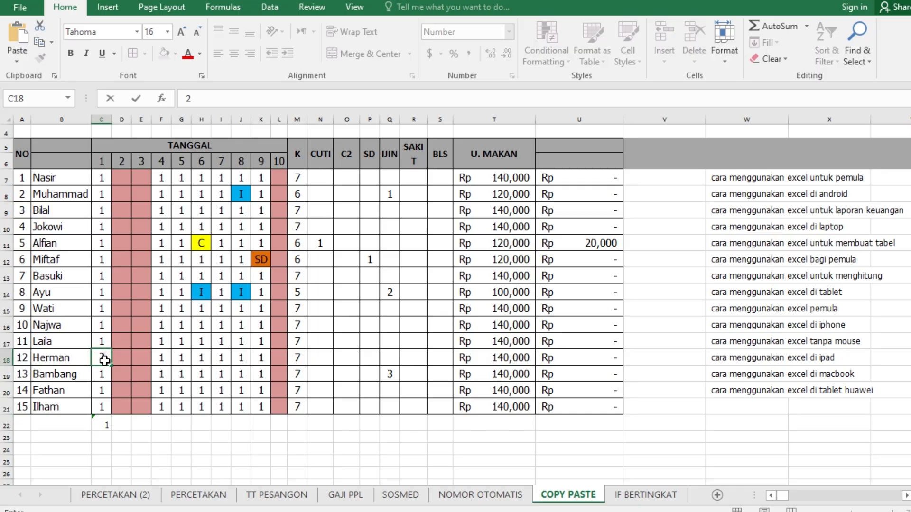
{"action": "key", "text": "Return"}
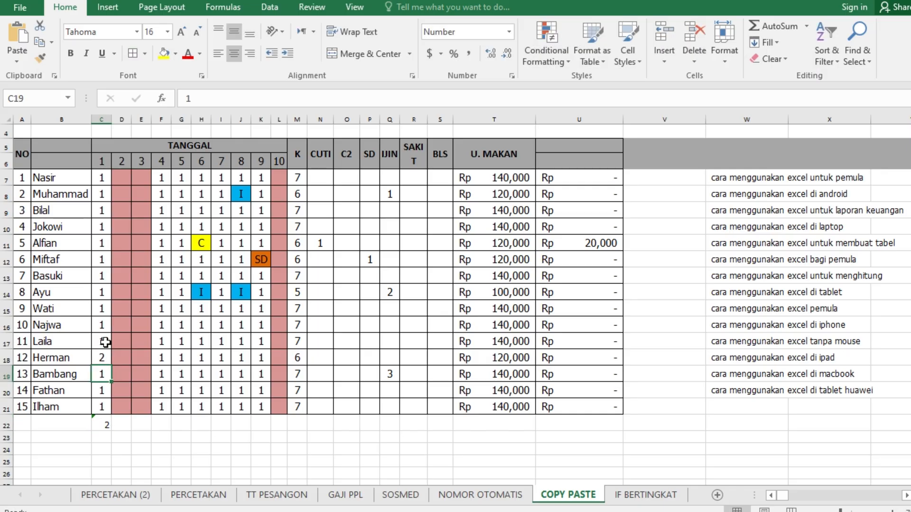
{"action": "left_click", "coordinate": [105, 341]}
{"action": "type", "text": "7"}
{"action": "key", "text": "Return"}
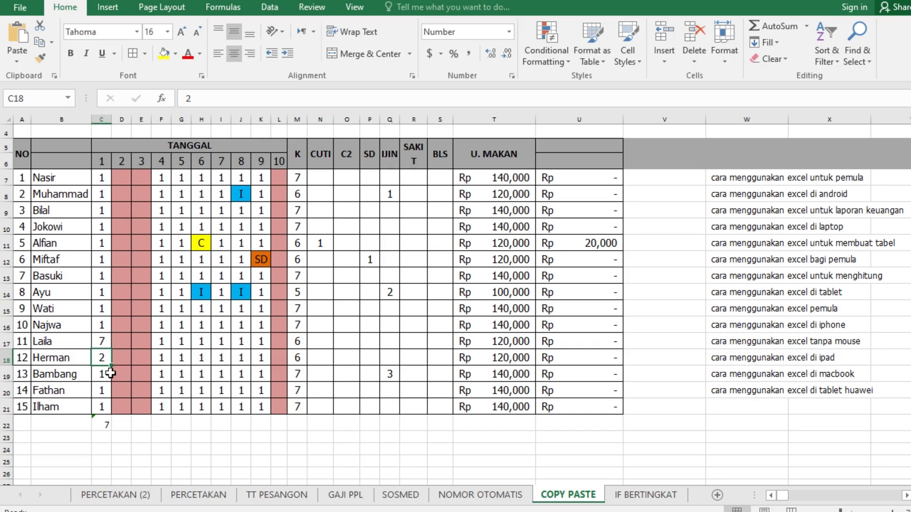
Replace the formula in C22 with =MIN(C7:C21) to get the lowest value in date column 1
{"action": "left_click", "coordinate": [107, 423]}
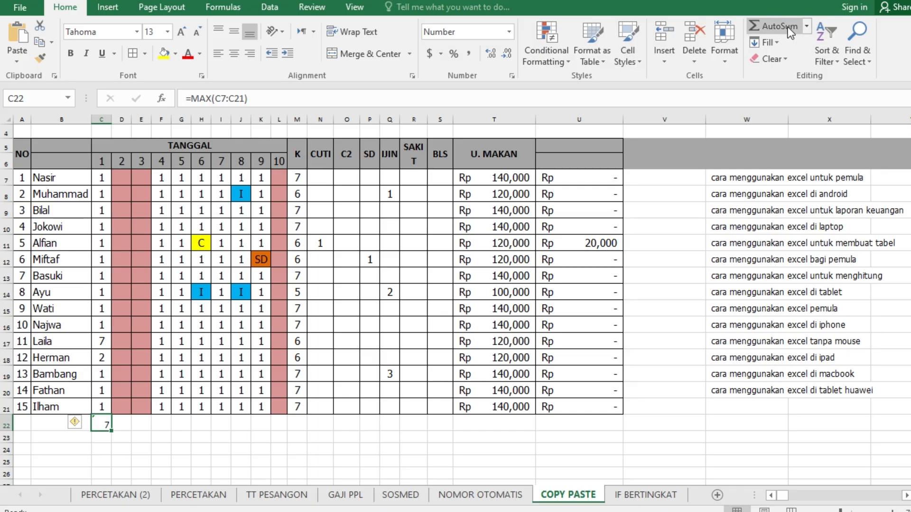
{"action": "left_click", "coordinate": [807, 27]}
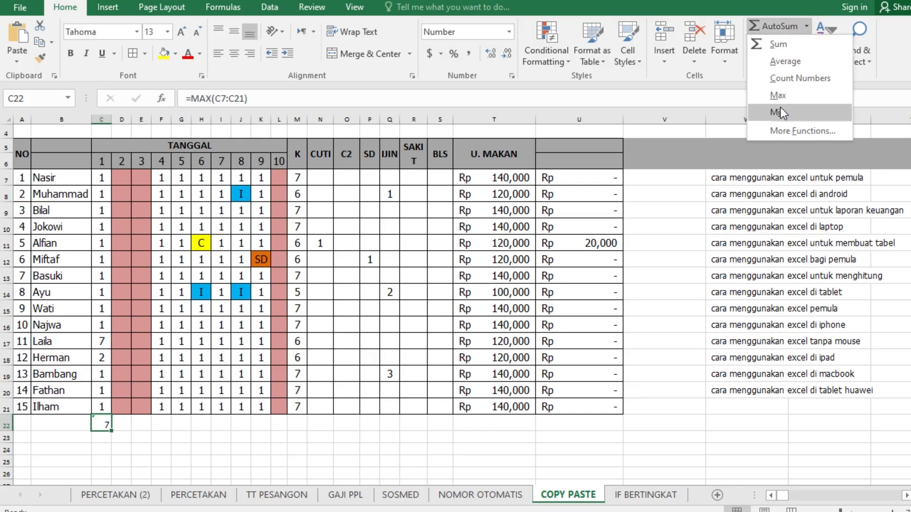
{"action": "left_click", "coordinate": [97, 427]}
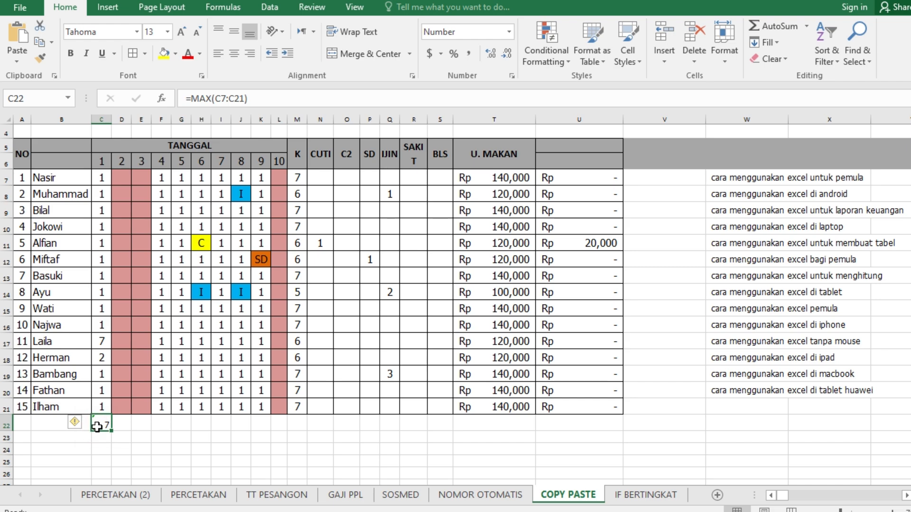
{"action": "left_click", "coordinate": [105, 440]}
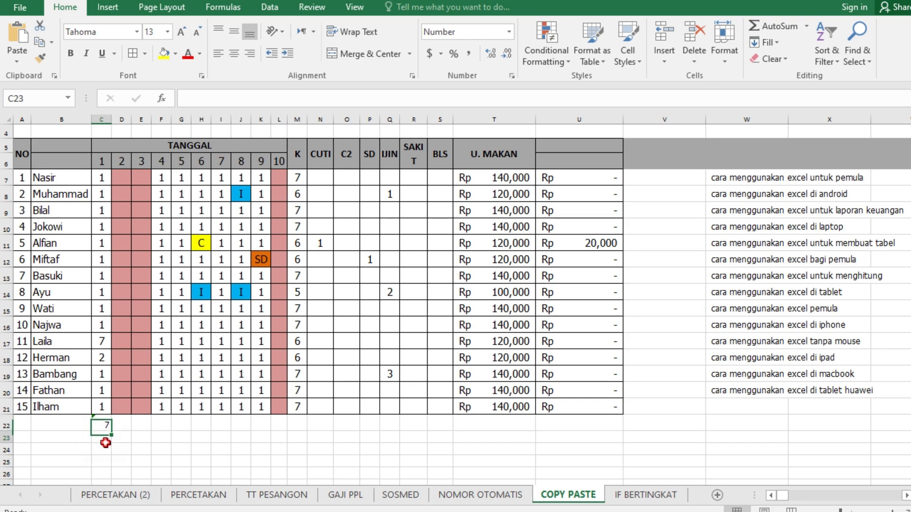
{"action": "left_click", "coordinate": [105, 425]}
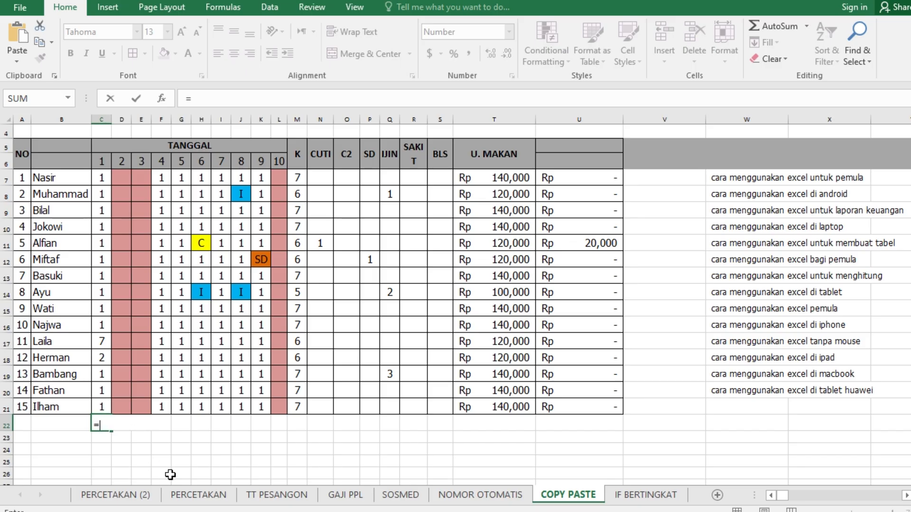
{"action": "type", "text": "MIN"}
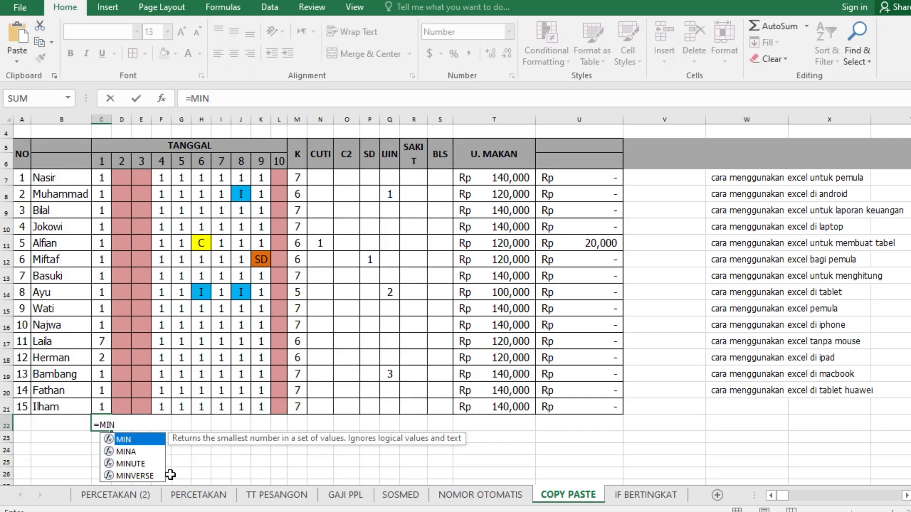
{"action": "double_click", "coordinate": [134, 437]}
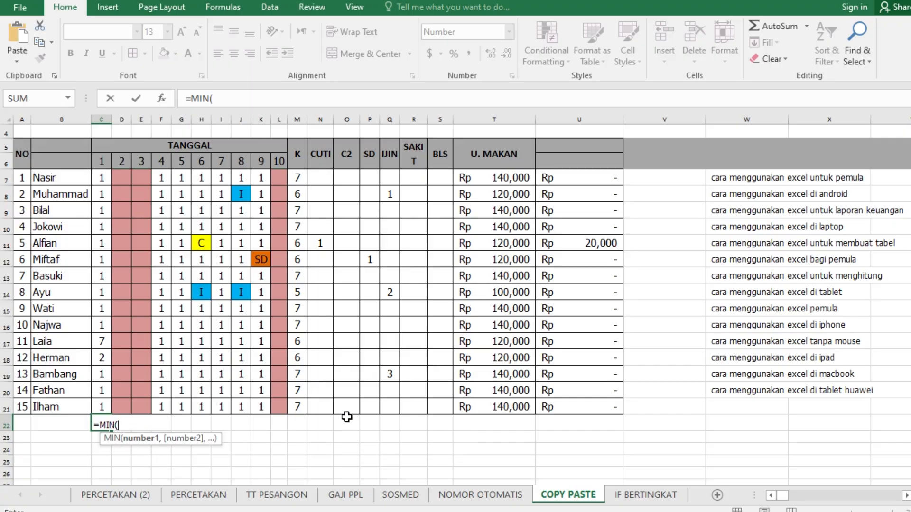
{"action": "left_click_drag", "start_coordinate": [102, 180], "coordinate": [99, 408]}
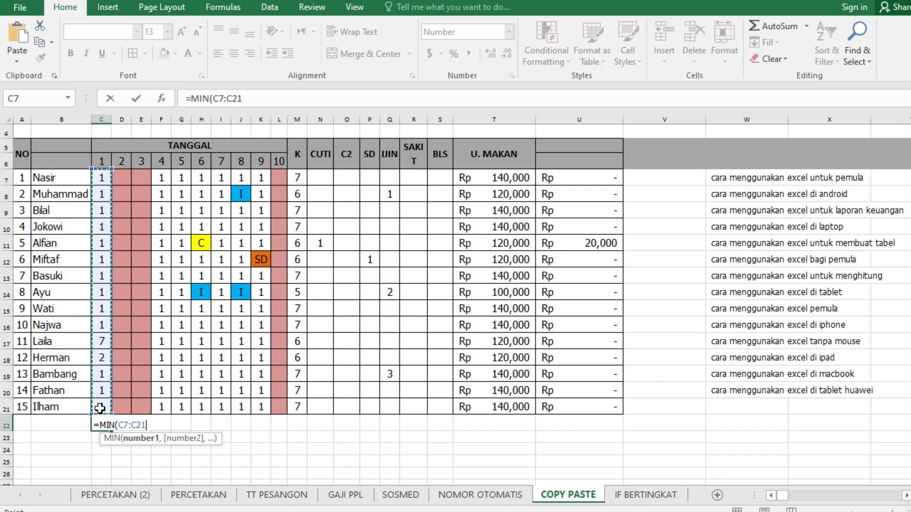
{"action": "key", "text": "Return"}
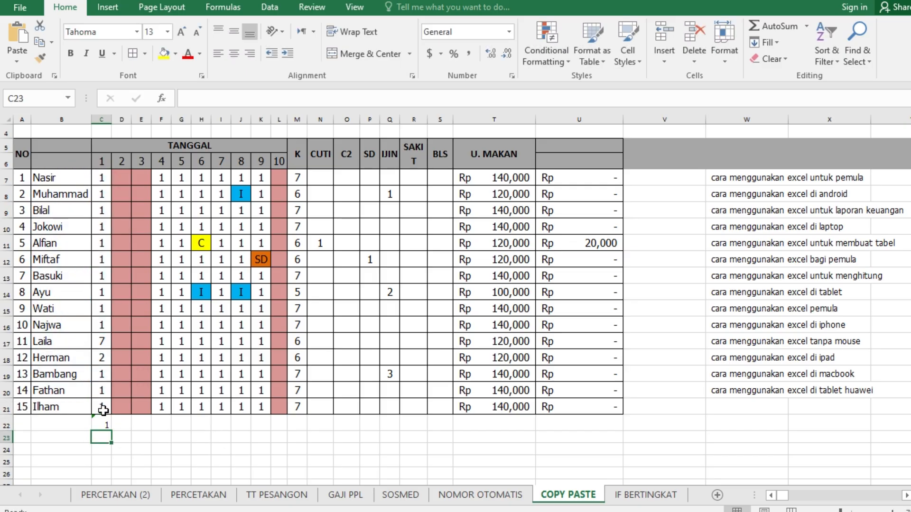
{"action": "left_click", "coordinate": [101, 423]}
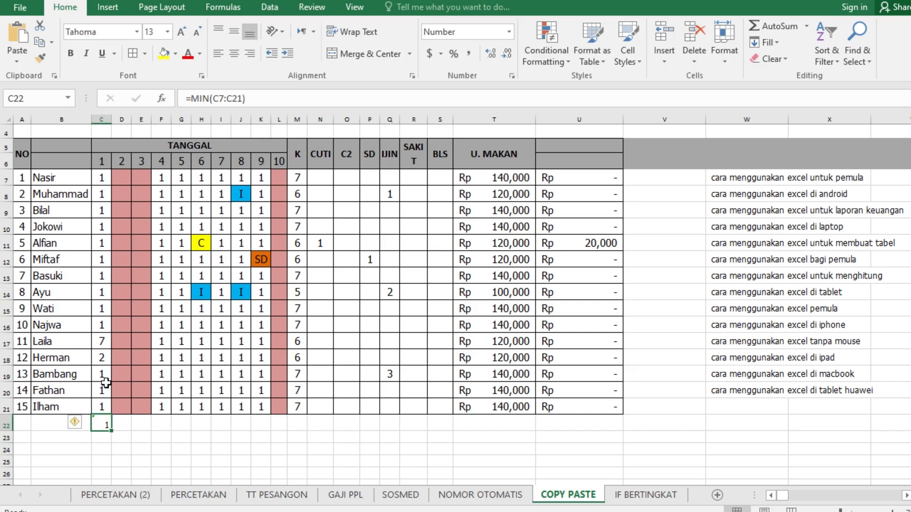
Set C15 to 0 and check how the minimum formula in C22 responds
{"action": "left_click", "coordinate": [104, 307]}
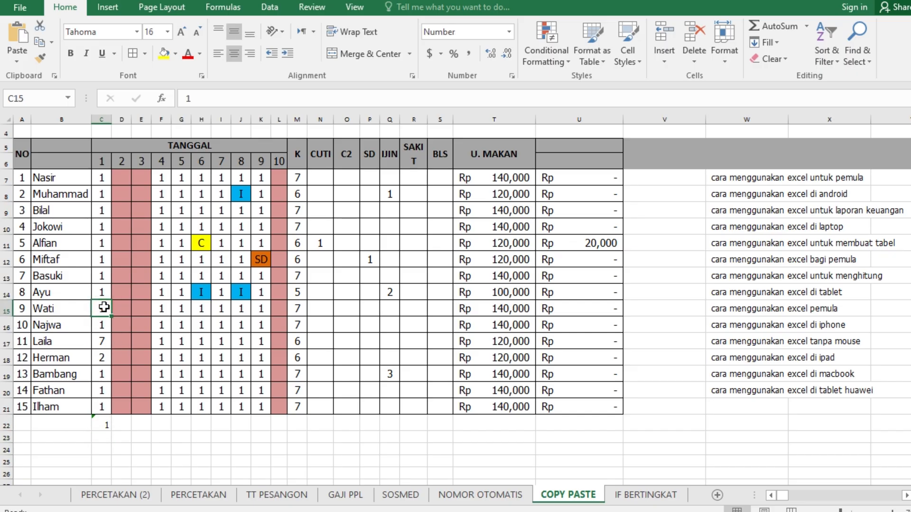
{"action": "key", "text": "Delete"}
{"action": "left_click", "coordinate": [102, 425]}
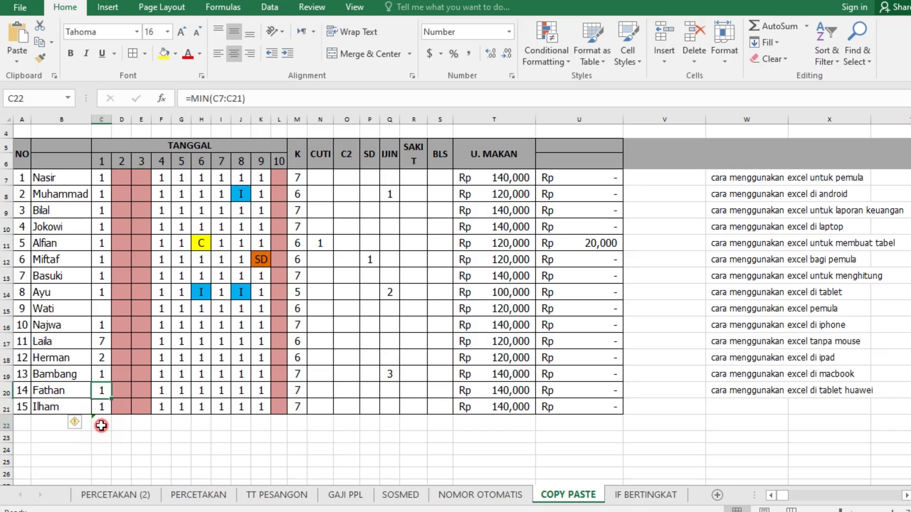
{"action": "left_click", "coordinate": [101, 309]}
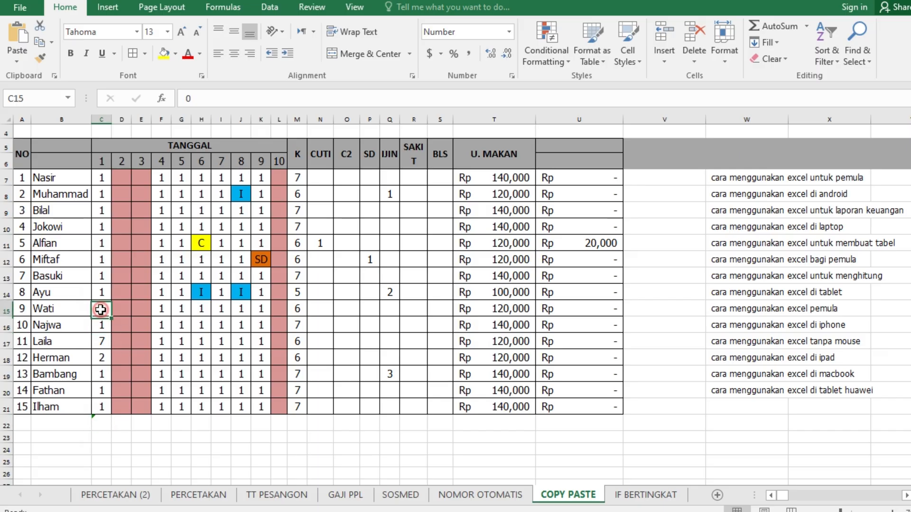
{"action": "left_click", "coordinate": [99, 326]}
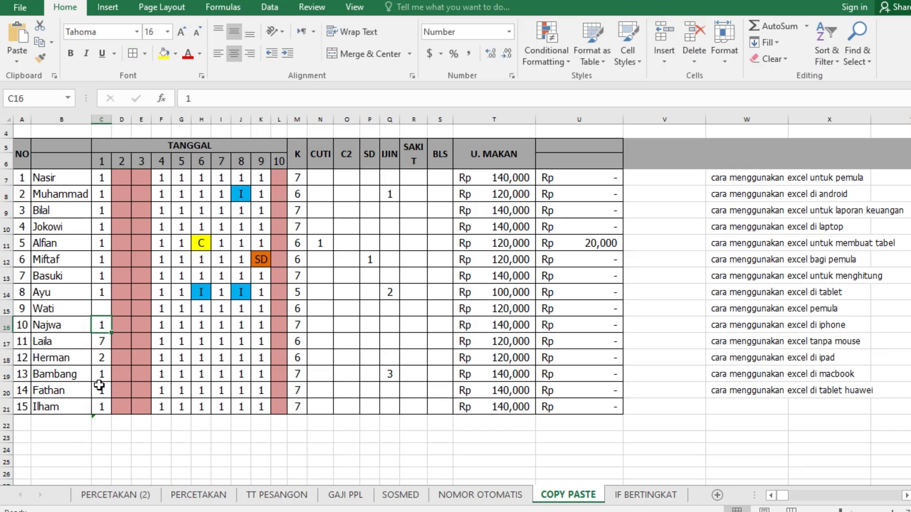
{"action": "left_click", "coordinate": [97, 426]}
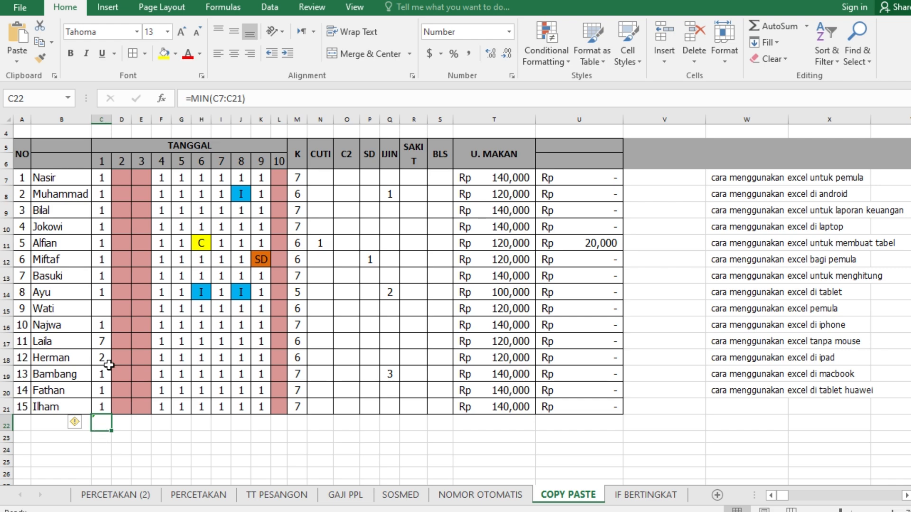
Set the date 1 value in C15 back to 1
{"action": "left_click", "coordinate": [101, 309]}
{"action": "type", "text": "1"}
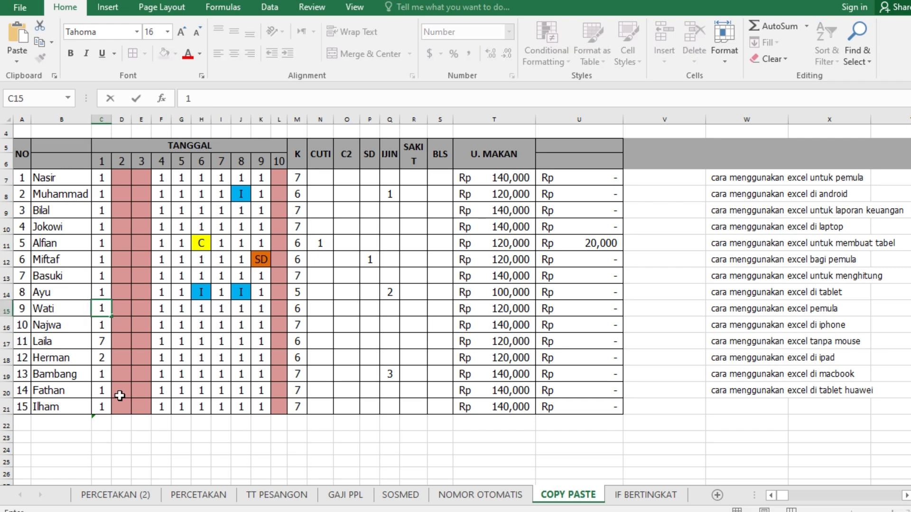
{"action": "key", "text": "Return"}
Replace the formula in C22 with =AVERAGE(C7:C21) and check it against the values in date column 1
{"action": "left_click", "coordinate": [99, 426]}
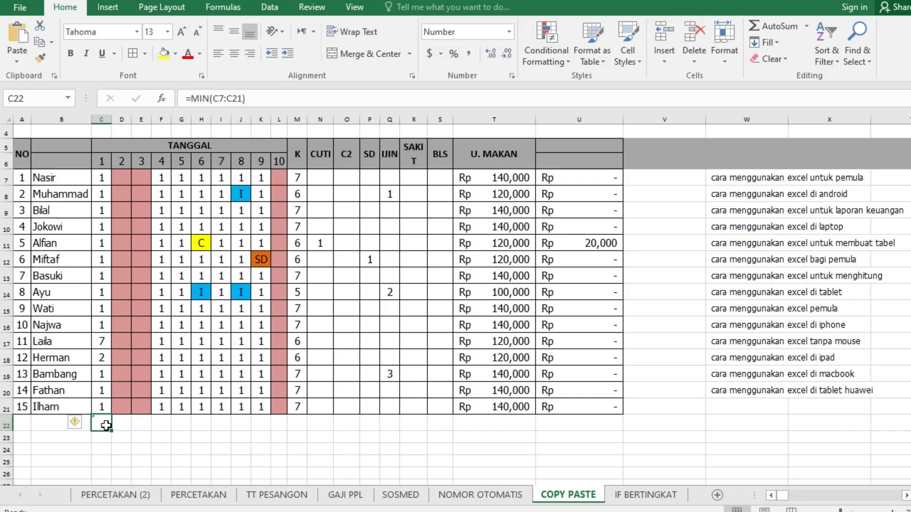
{"action": "type", "text": "=av"}
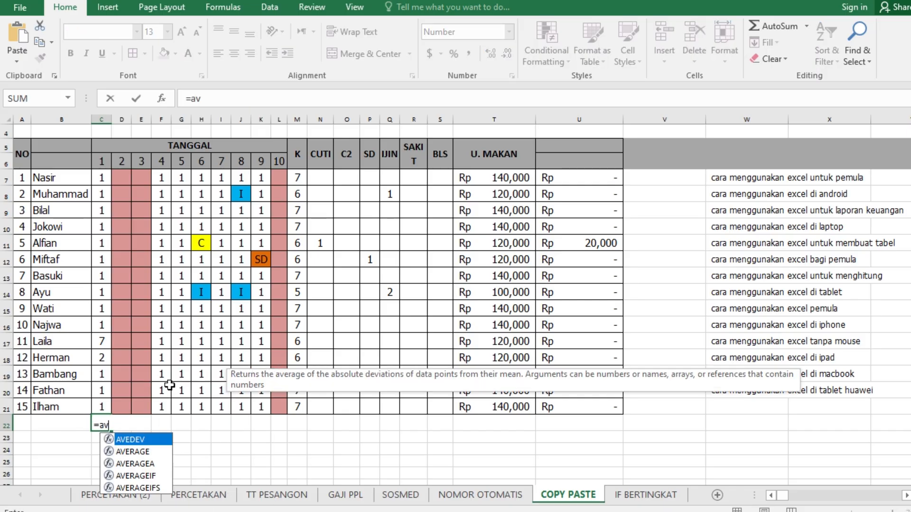
{"action": "type", "text": "er"}
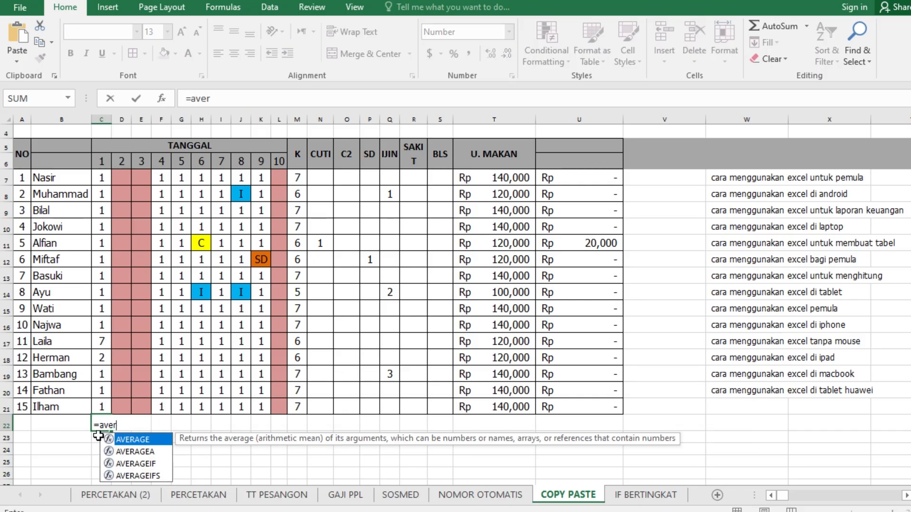
{"action": "double_click", "coordinate": [137, 440]}
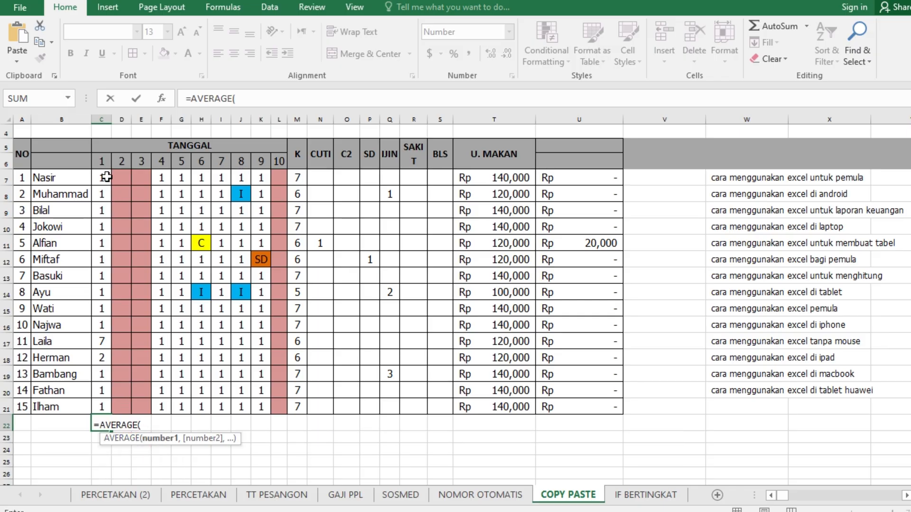
{"action": "left_click_drag", "start_coordinate": [107, 177], "coordinate": [103, 417]}
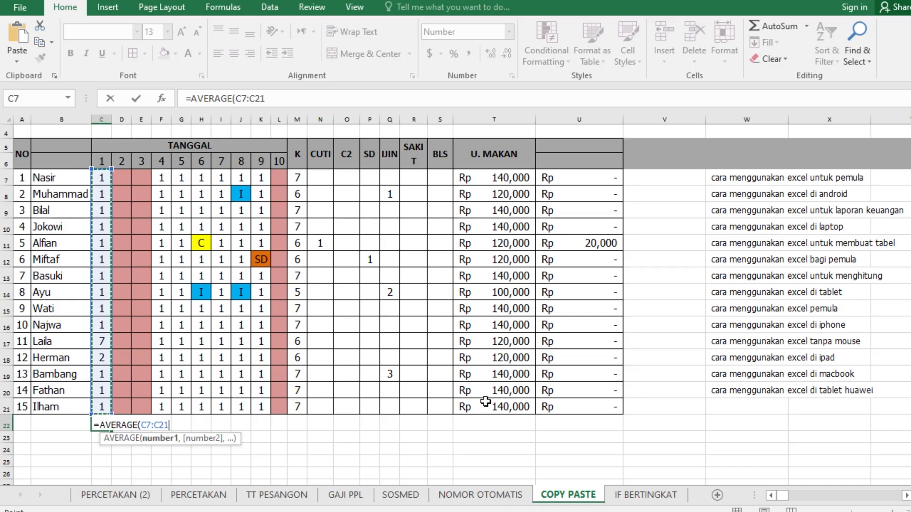
{"action": "type", "text": ")"}
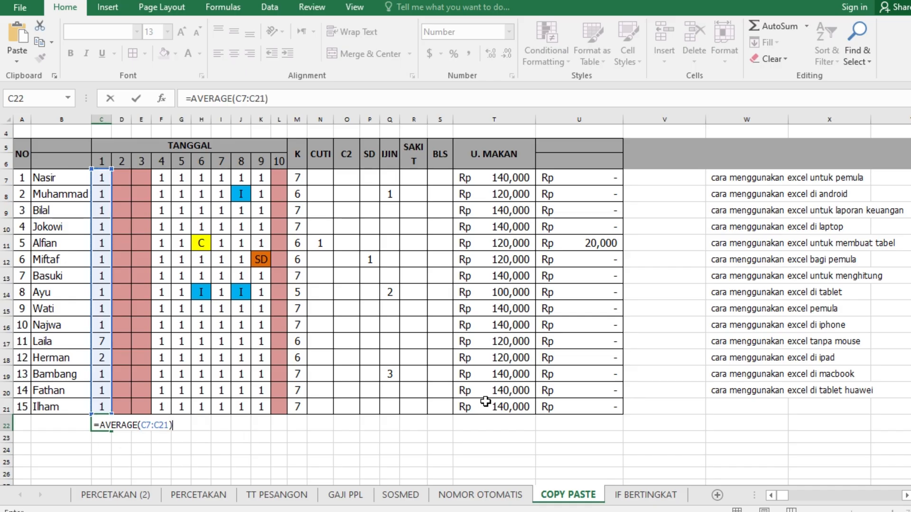
{"action": "key", "text": "Return"}
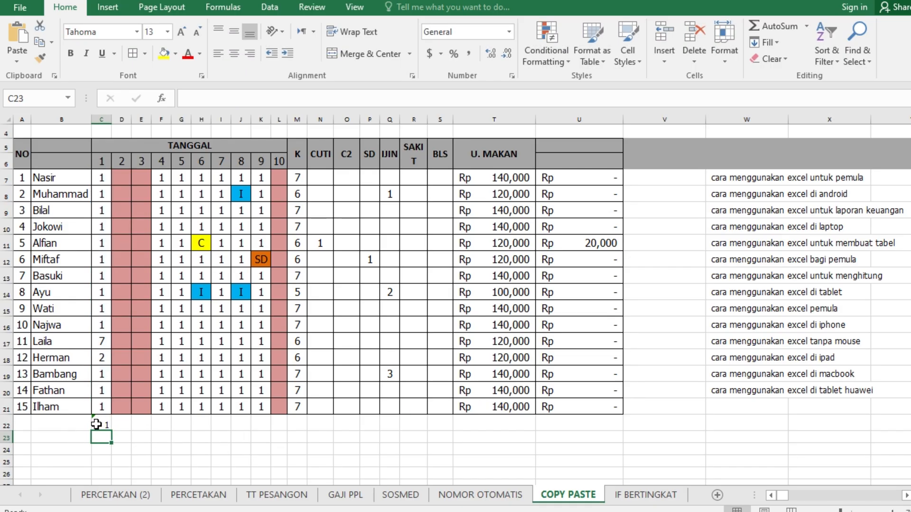
{"action": "left_click", "coordinate": [104, 425]}
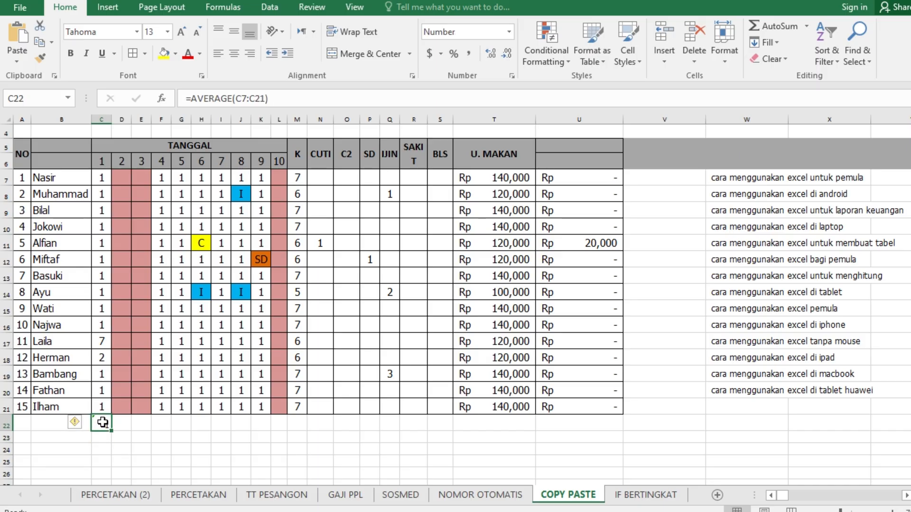
{"action": "left_click_drag", "start_coordinate": [103, 179], "coordinate": [110, 405]}
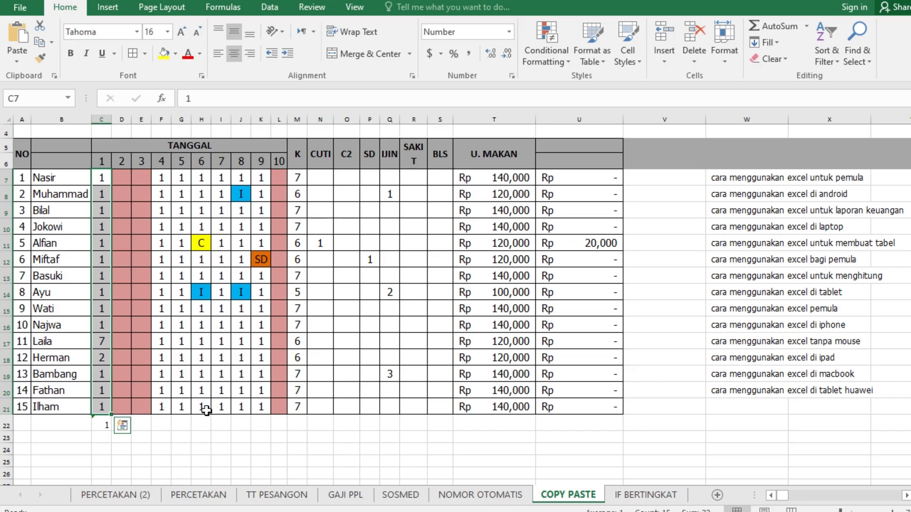
Replace the formula in C22 with =COUNT(C7:C21) to count the numeric entries in date column 1
{"action": "left_click", "coordinate": [104, 424]}
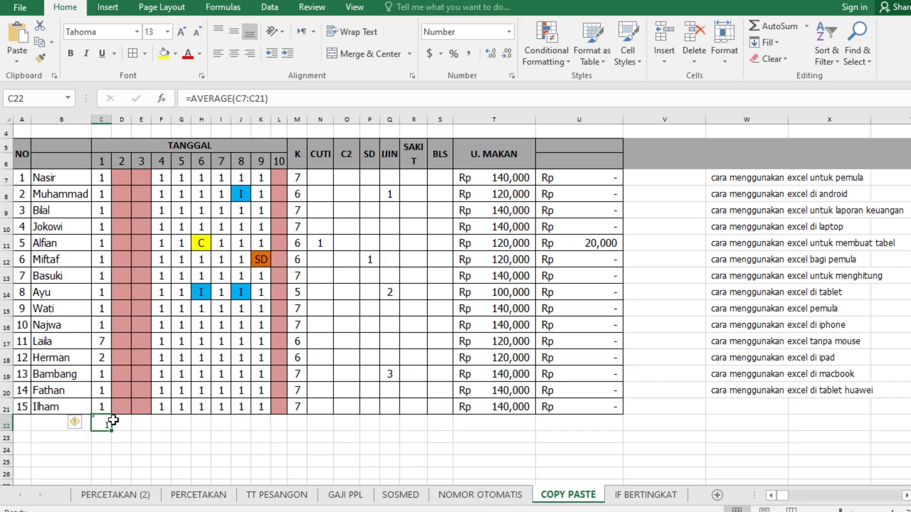
{"action": "type", "text": "="}
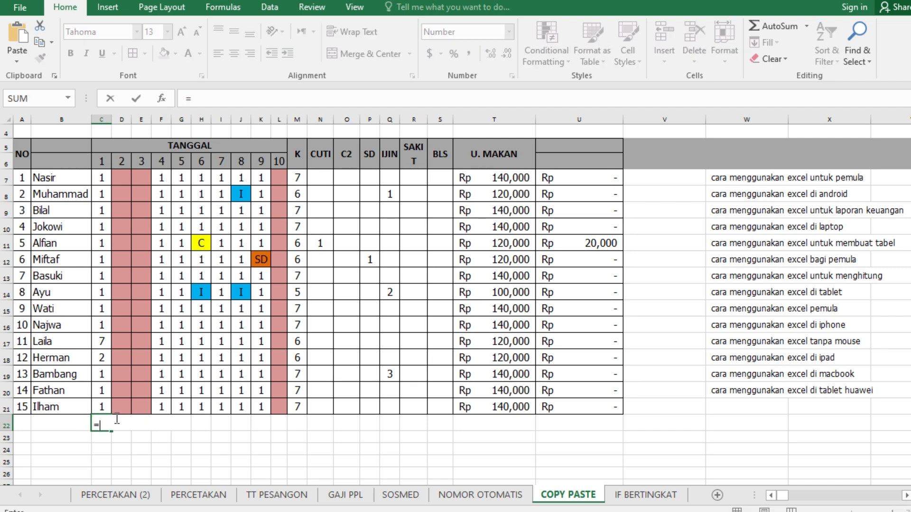
{"action": "type", "text": "coun"}
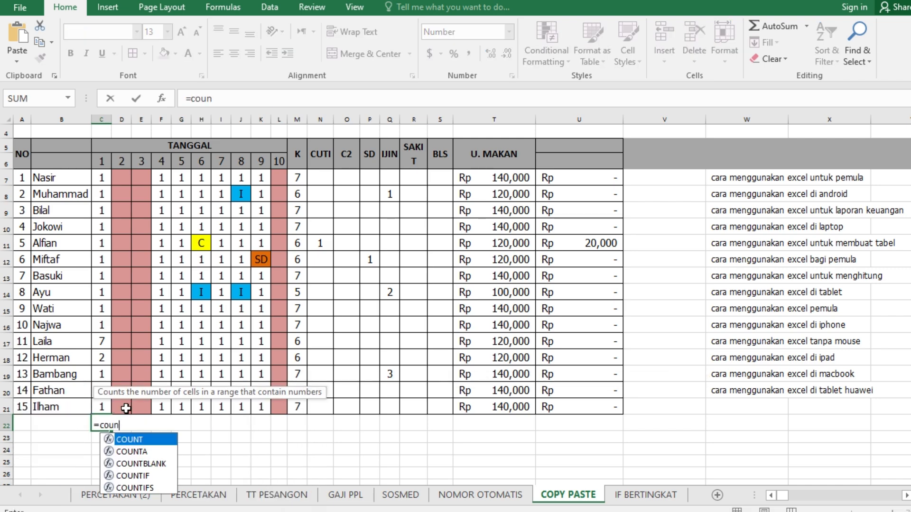
{"action": "double_click", "coordinate": [133, 439]}
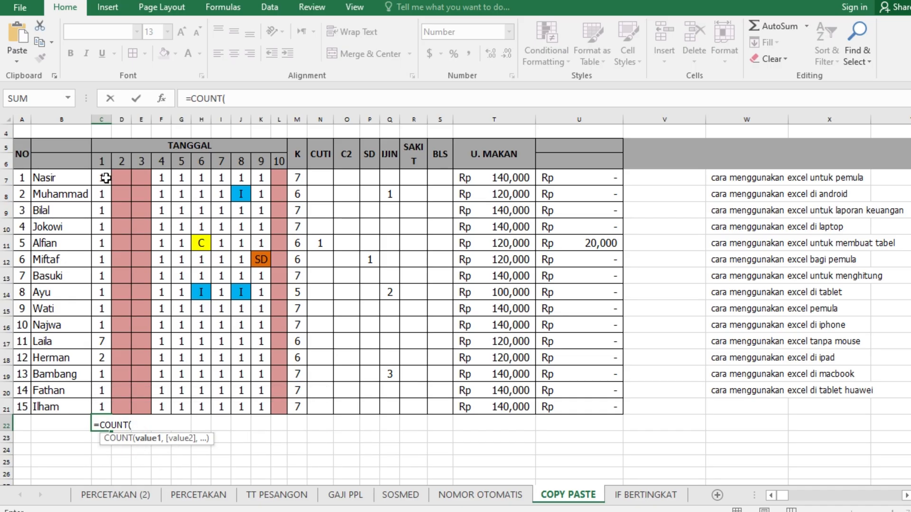
{"action": "left_click_drag", "start_coordinate": [103, 179], "coordinate": [103, 406]}
{"action": "type", "text": ")"}
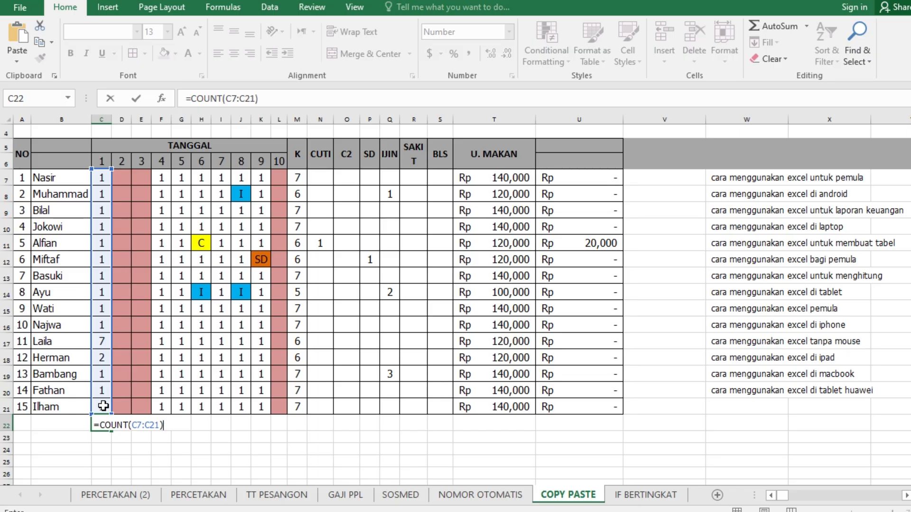
{"action": "key", "text": "Return"}
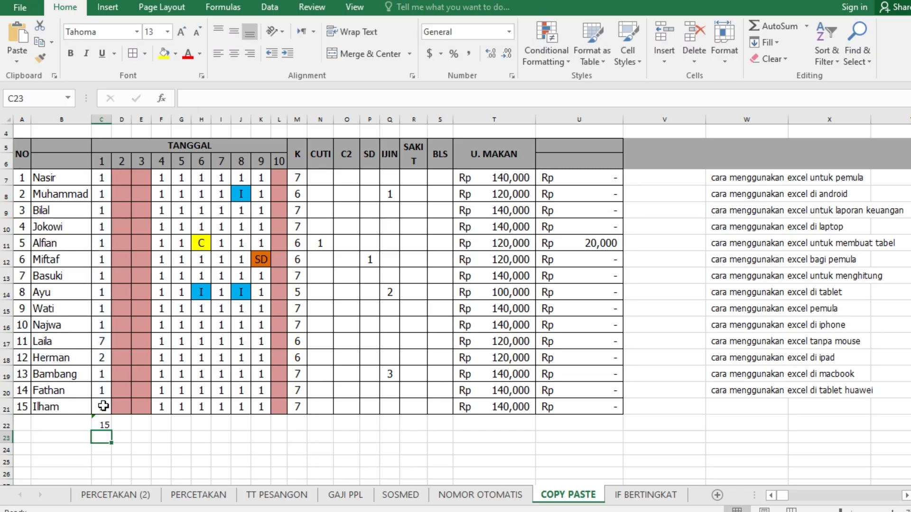
{"action": "left_click", "coordinate": [102, 422]}
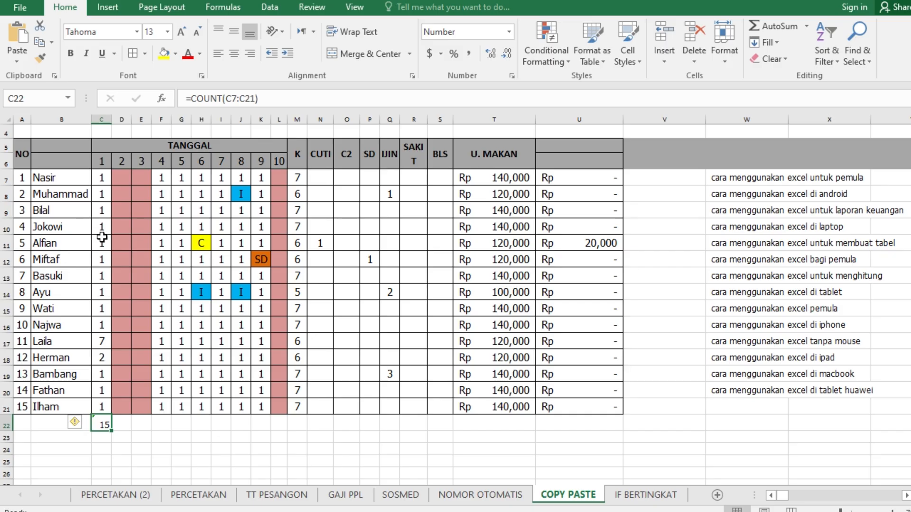
{"action": "left_click", "coordinate": [104, 408]}
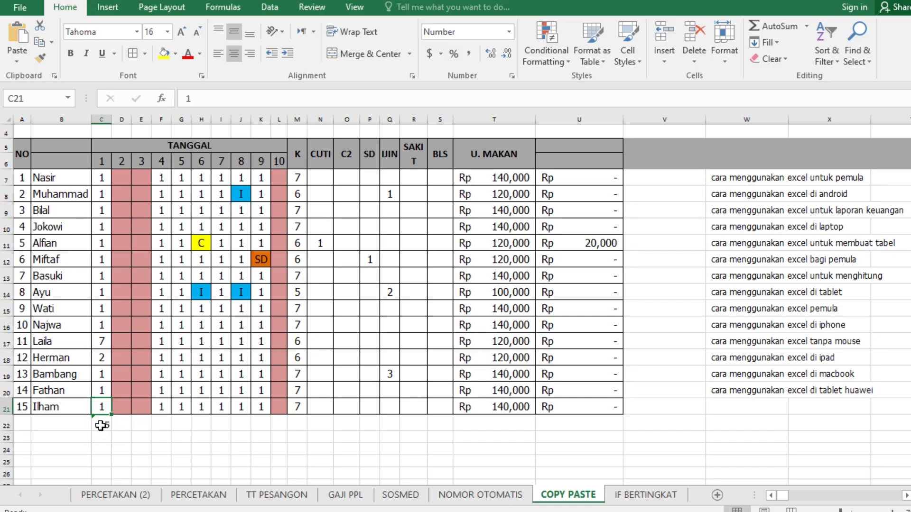
Replace the formula in C22 with =SUM(C7:C21) to total date column 1
{"action": "left_click", "coordinate": [101, 425]}
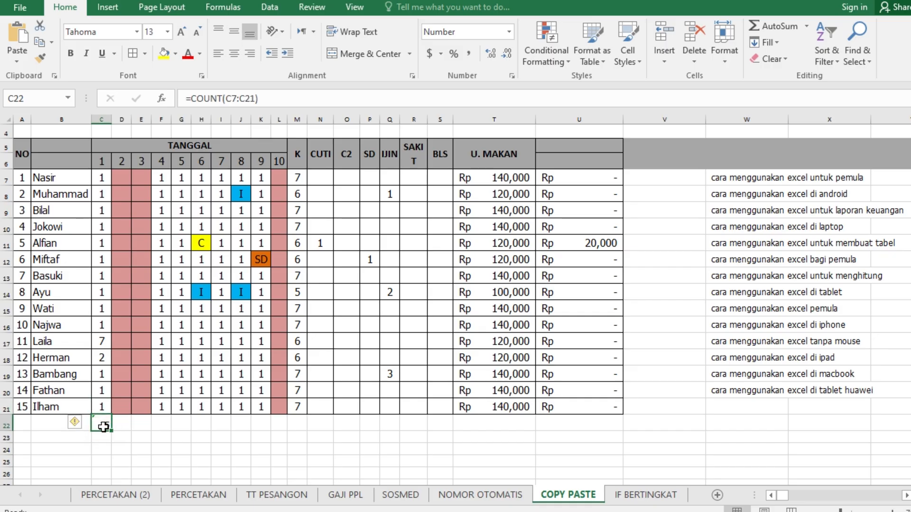
{"action": "type", "text": "=sum"}
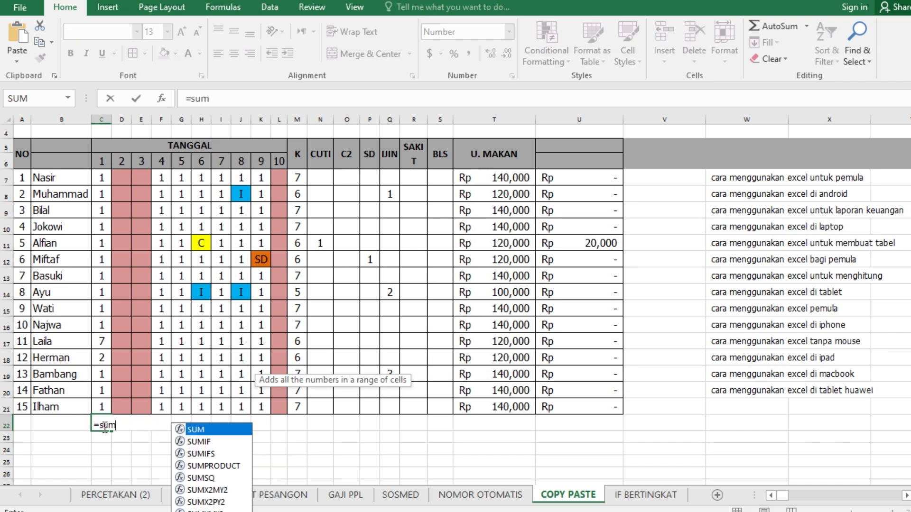
{"action": "double_click", "coordinate": [204, 432]}
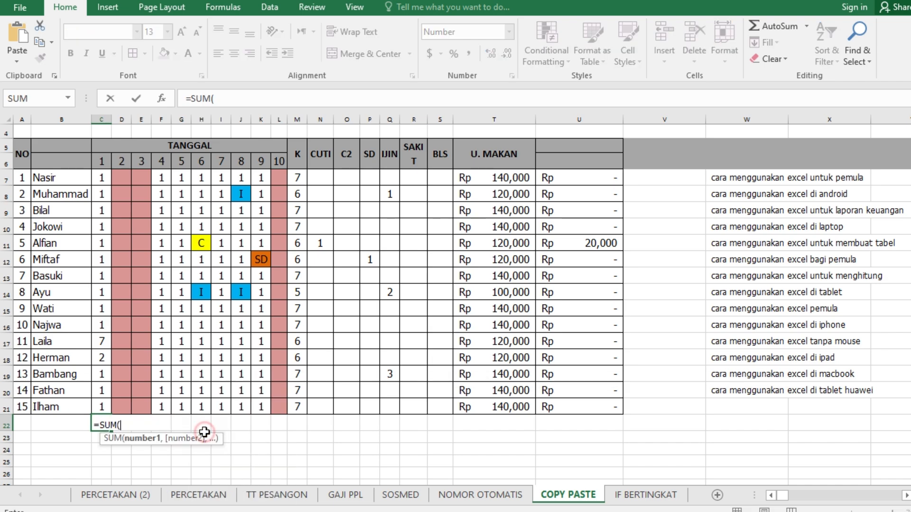
{"action": "left_click_drag", "start_coordinate": [104, 176], "coordinate": [99, 407]}
{"action": "key", "text": "Return"}
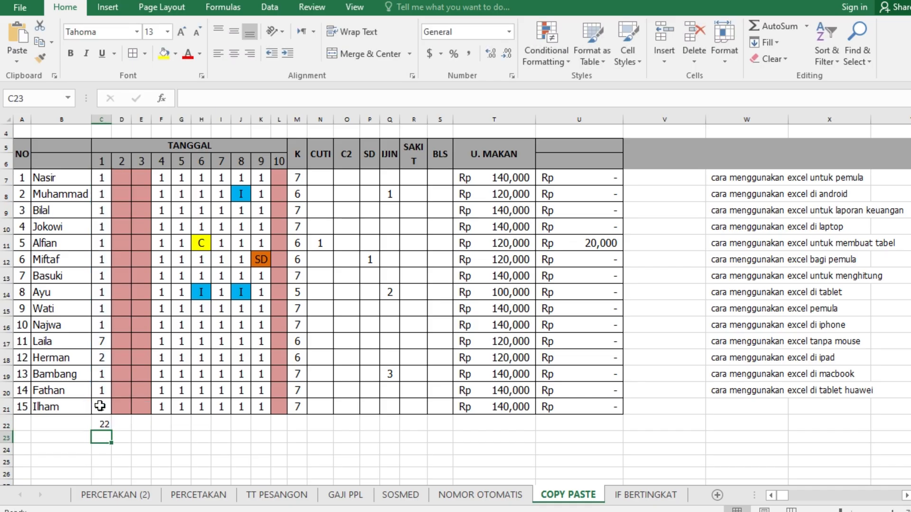
Clear the formula from C22 below date column 1
{"action": "left_click", "coordinate": [102, 425]}
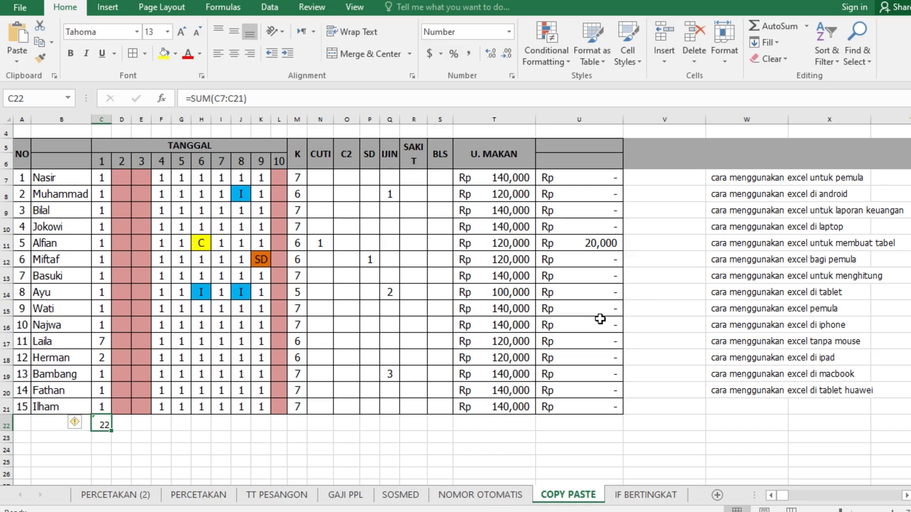
{"action": "left_click", "coordinate": [102, 438]}
{"action": "left_click", "coordinate": [103, 428]}
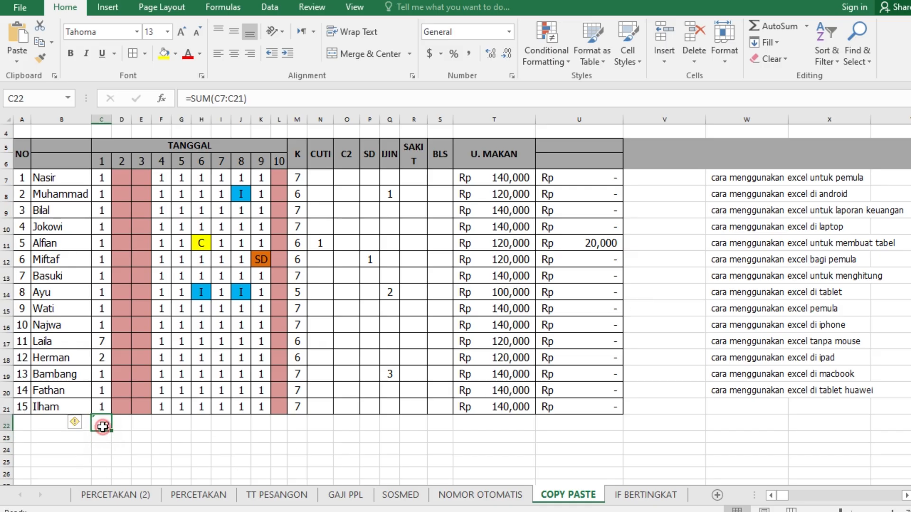
{"action": "key", "text": "Delete"}
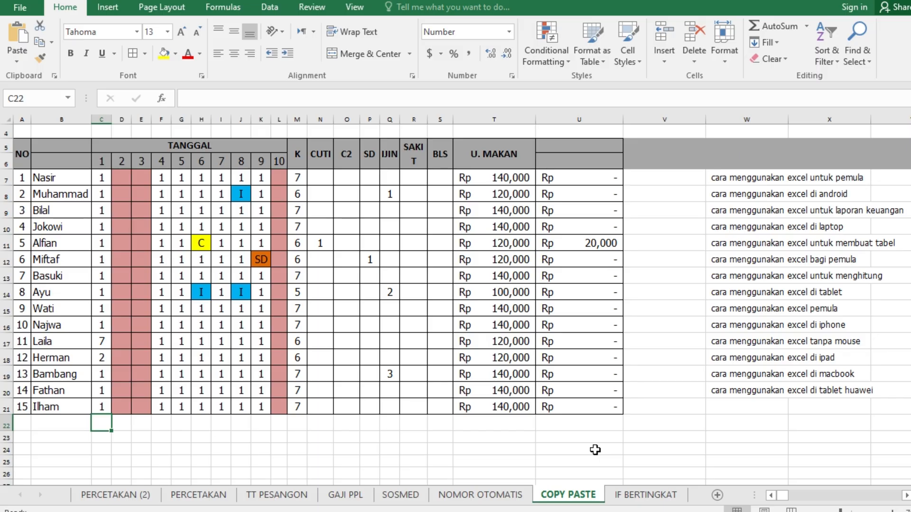
Check the formulas behind the CUTI and K cells in row 7, N7 and M7
{"action": "left_click", "coordinate": [670, 175]}
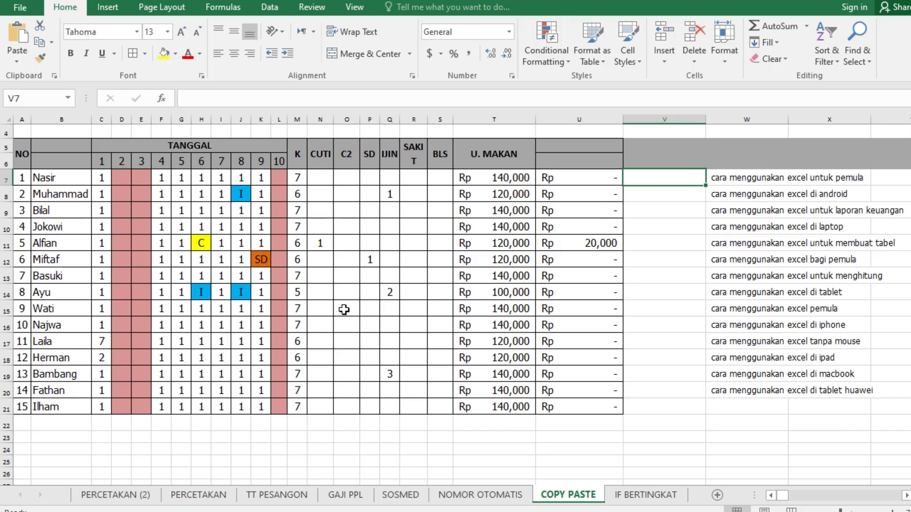
{"action": "left_click", "coordinate": [320, 178]}
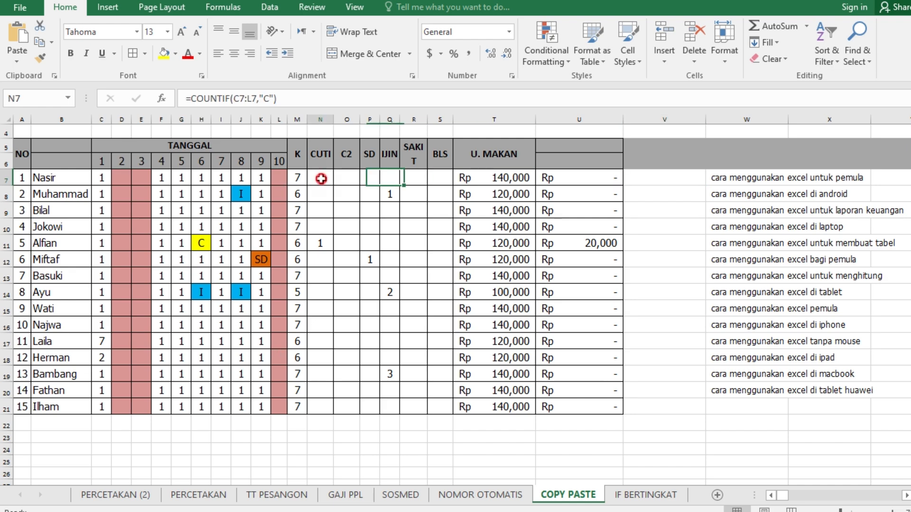
{"action": "left_click", "coordinate": [296, 178]}
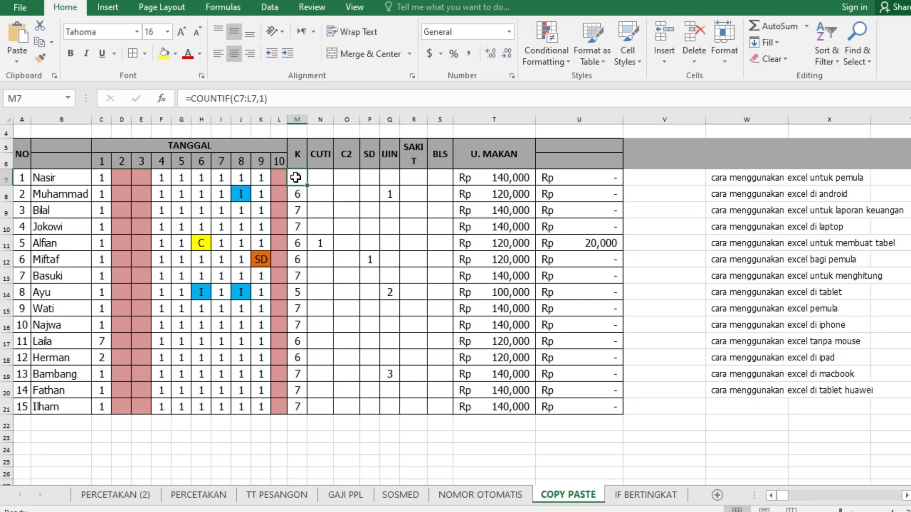
Overwrite the name in B7 with "adsfsad", then undo the entry
{"action": "left_click", "coordinate": [50, 177]}
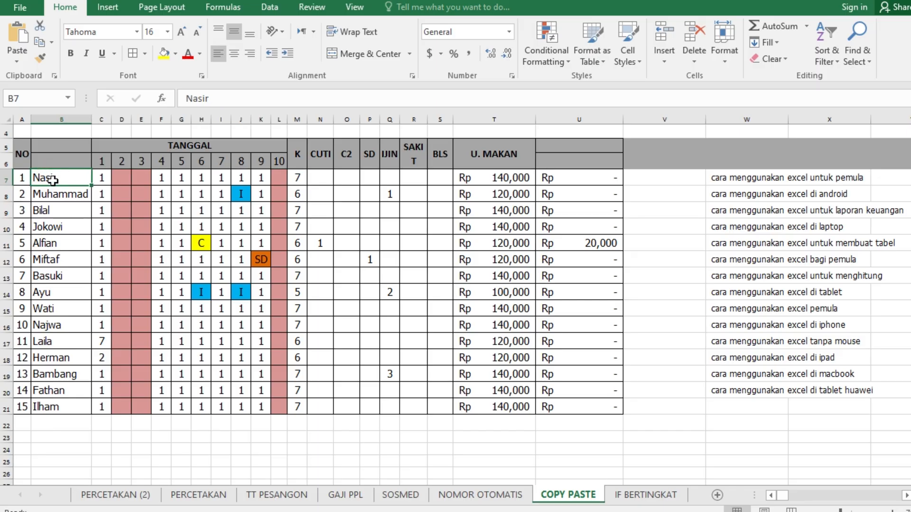
{"action": "type", "text": "adsfsad"}
{"action": "left_click", "coordinate": [58, 192]}
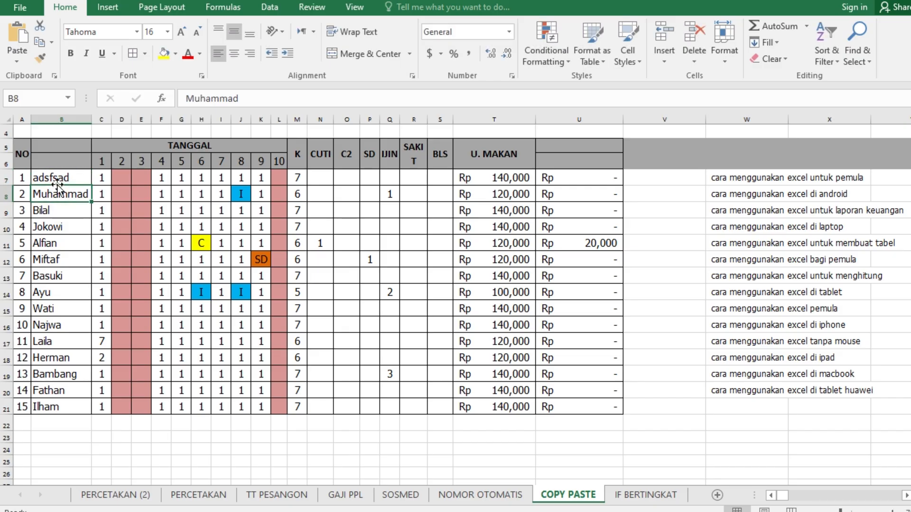
{"action": "left_click", "coordinate": [57, 178]}
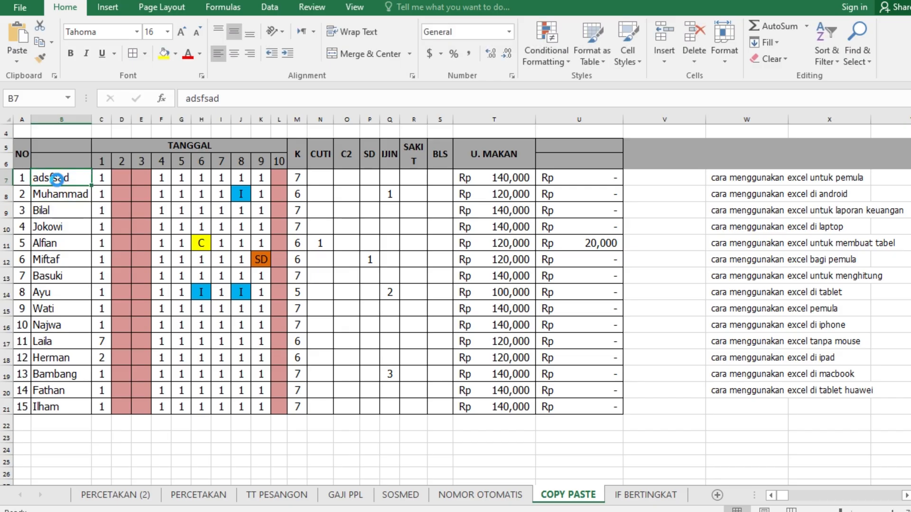
{"action": "key", "text": "ctrl+z"}
{"action": "left_click", "coordinate": [65, 195]}
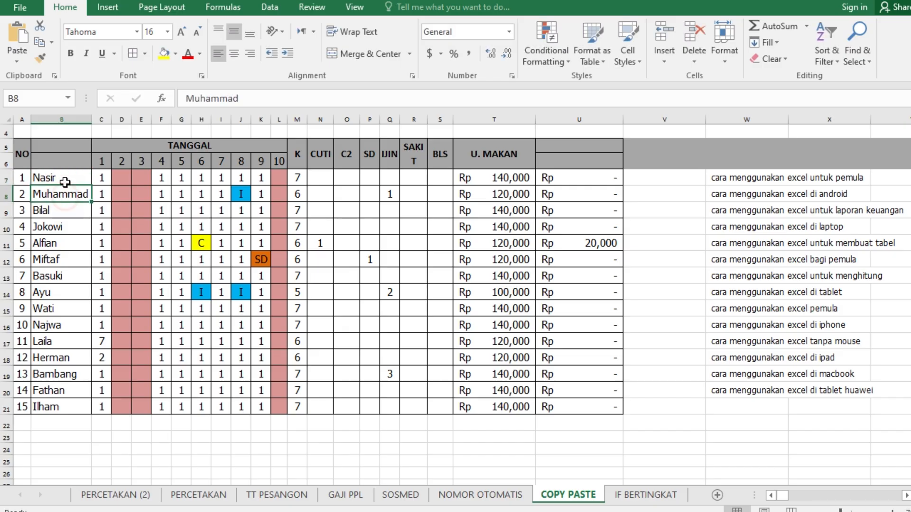
Delete the name in B7, then undo the deletion
{"action": "left_click", "coordinate": [66, 178]}
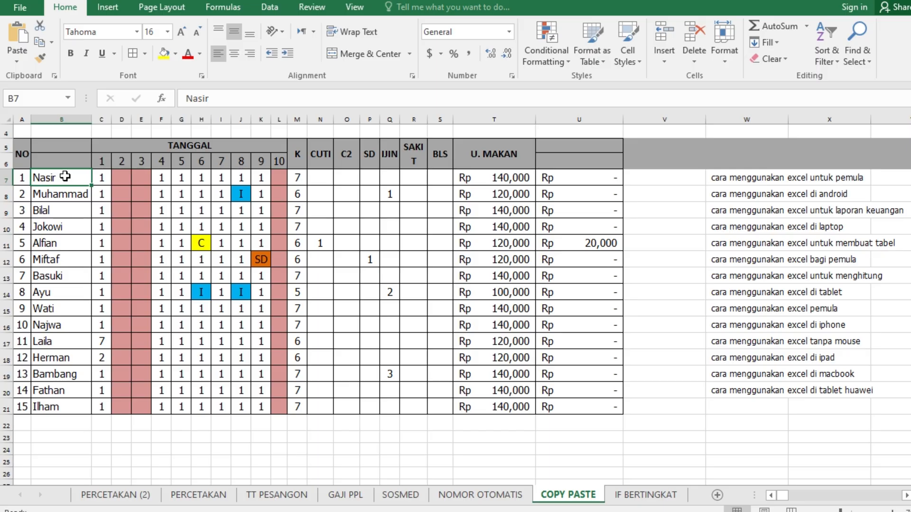
{"action": "key", "text": "Delete"}
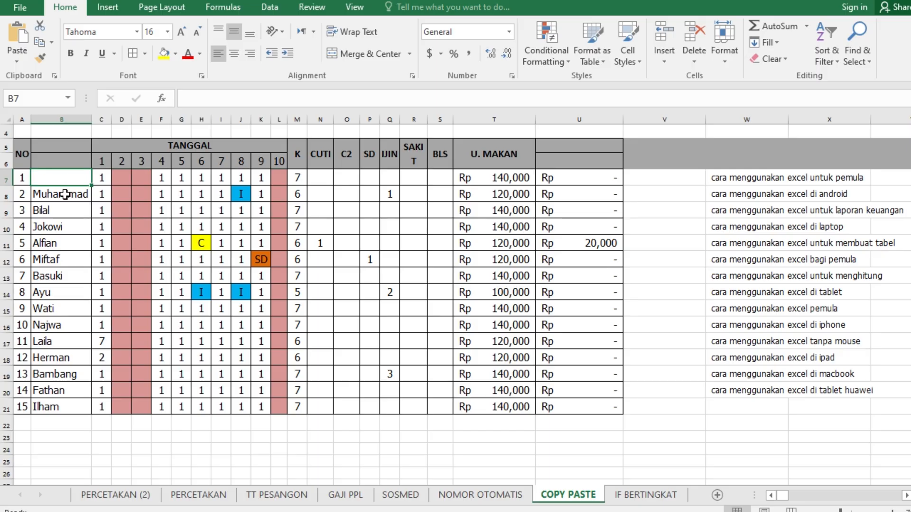
{"action": "key", "text": "ctrl+z"}
{"action": "left_click", "coordinate": [64, 195]}
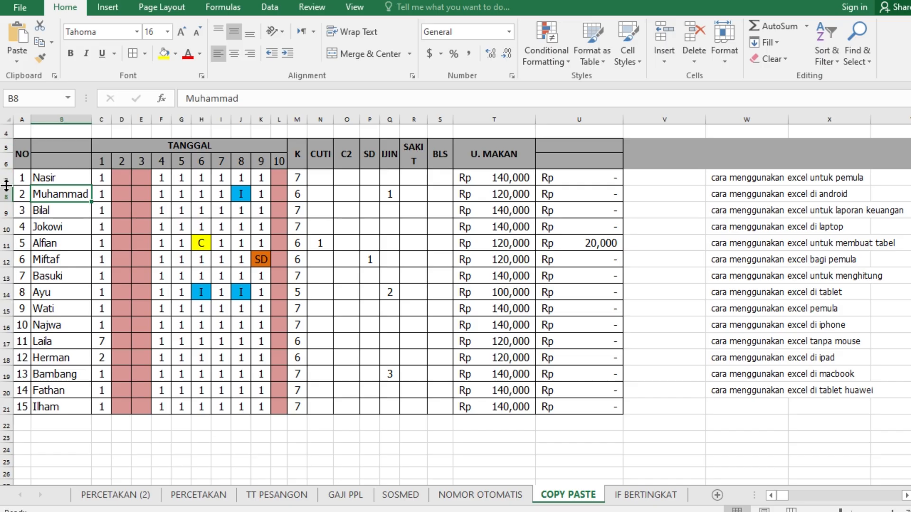
Increase the height of row 7 to roughly double its size
{"action": "left_click_drag", "start_coordinate": [6, 185], "coordinate": [6, 200]}
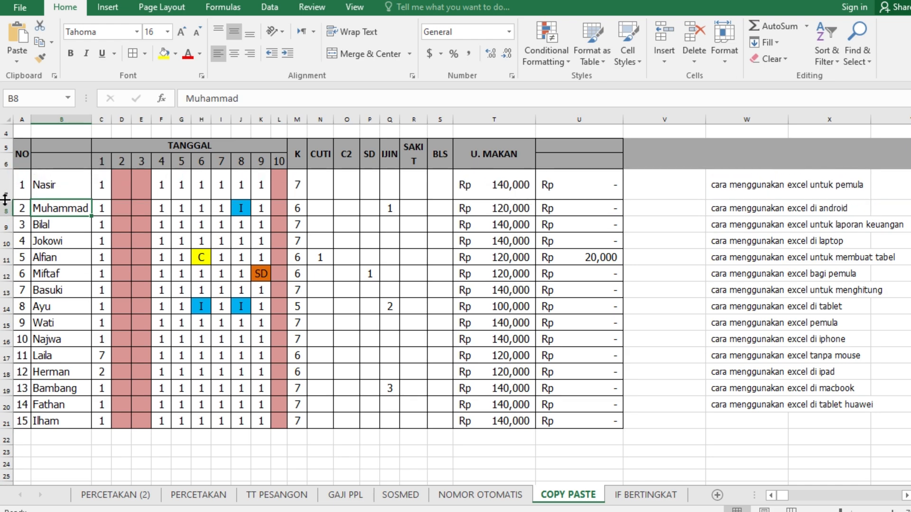
Check the row height setting of row 8 without changing it
{"action": "left_click", "coordinate": [517, 185]}
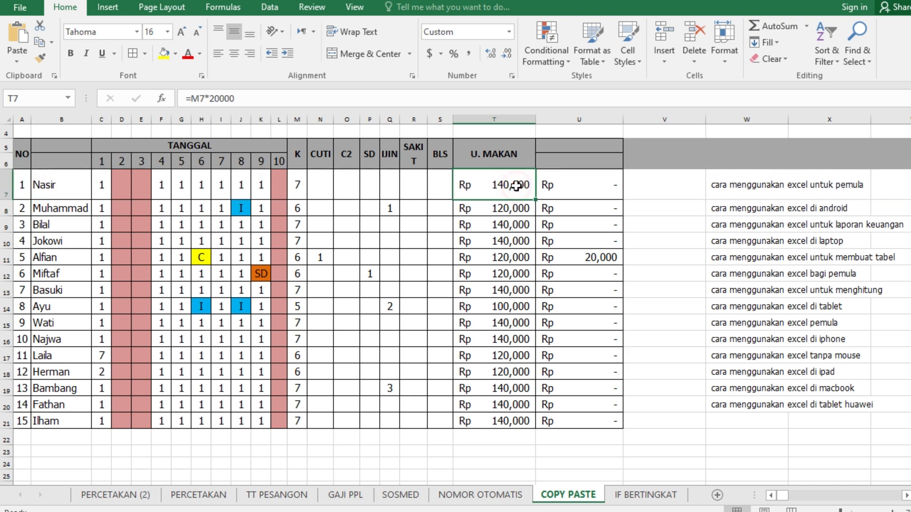
{"action": "left_click", "coordinate": [99, 210]}
{"action": "left_click", "coordinate": [725, 47]}
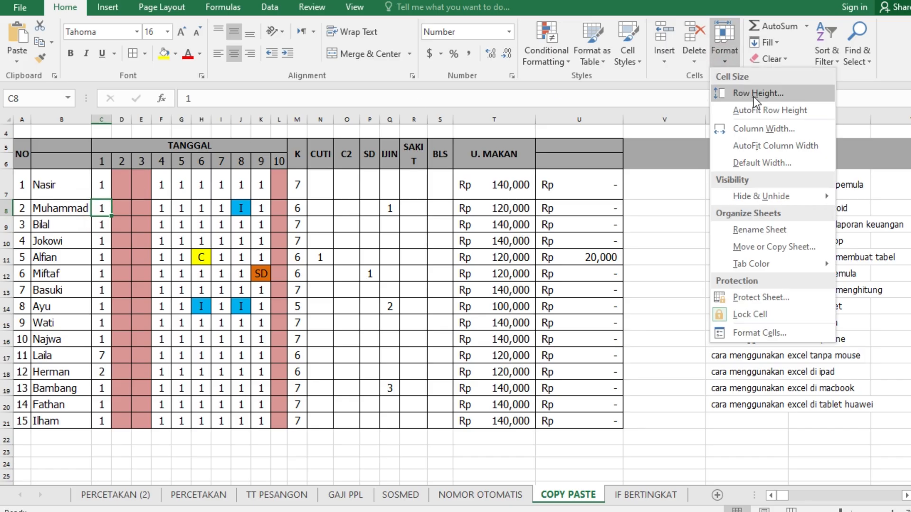
{"action": "left_click", "coordinate": [755, 94]}
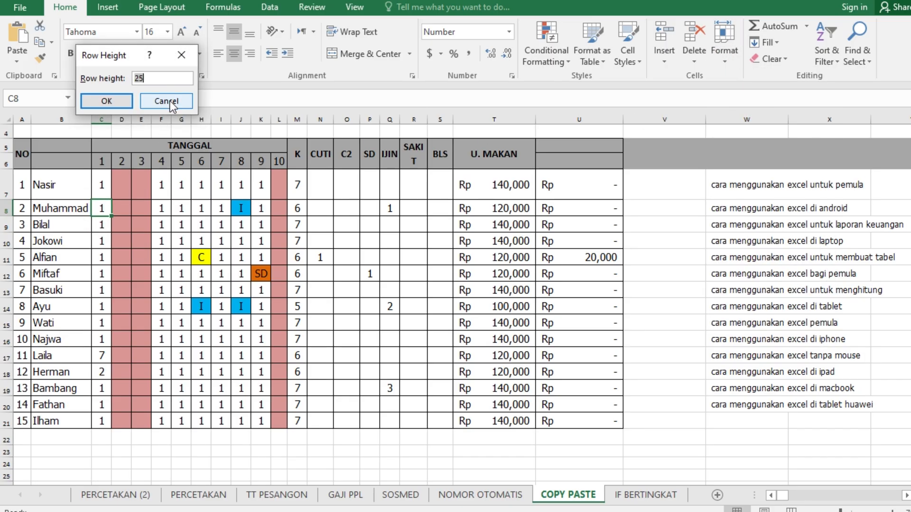
{"action": "left_click", "coordinate": [166, 101]}
Set the height of rows 7 to 21 to 26
{"action": "left_click_drag", "start_coordinate": [98, 185], "coordinate": [101, 423]}
{"action": "left_click", "coordinate": [725, 60]}
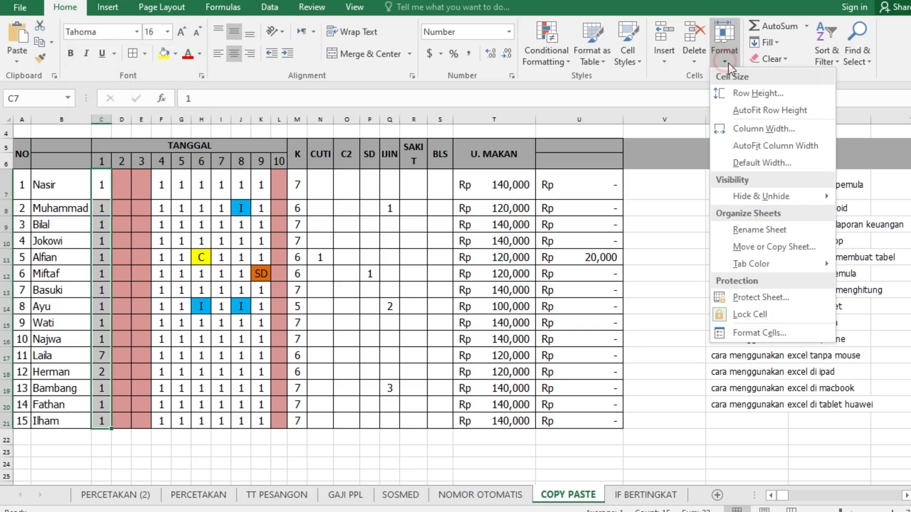
{"action": "left_click", "coordinate": [749, 93]}
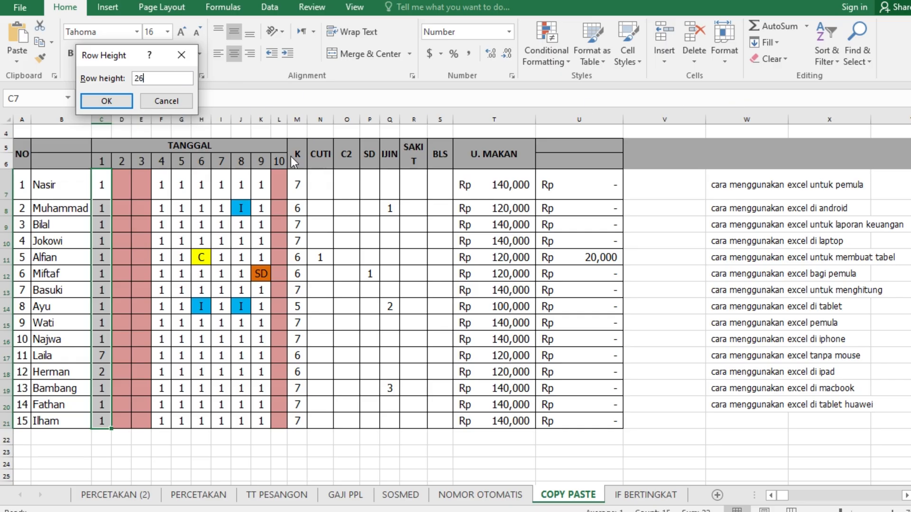
{"action": "left_click", "coordinate": [109, 101]}
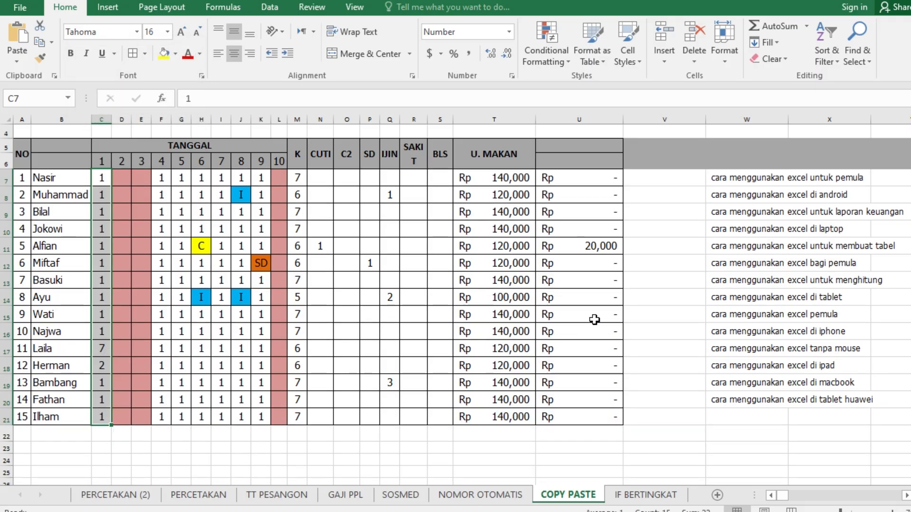
{"action": "left_click", "coordinate": [163, 195]}
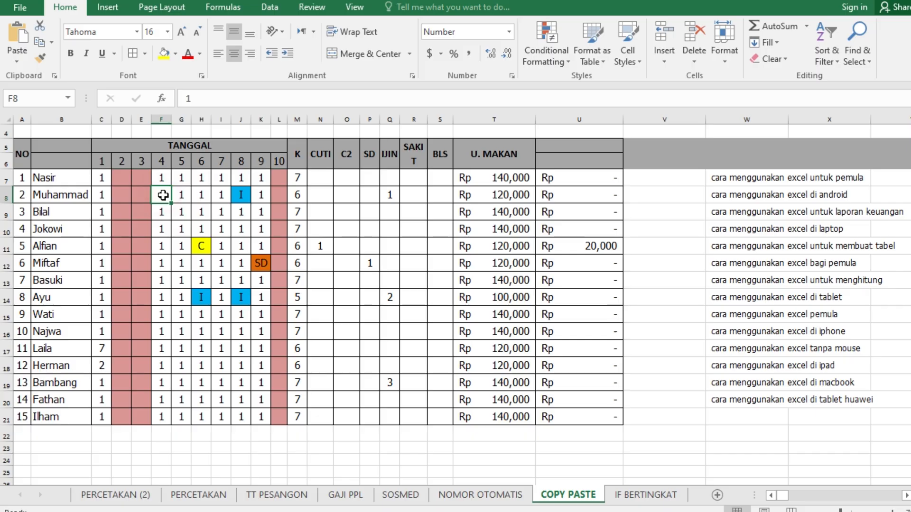
Unmerge the ABSENSI BULANAN title and merge and center it again across A1:U3
{"action": "scroll", "coordinate": [190, 188], "scroll_direction": "up", "scroll_amount": 1}
{"action": "left_click", "coordinate": [189, 161]}
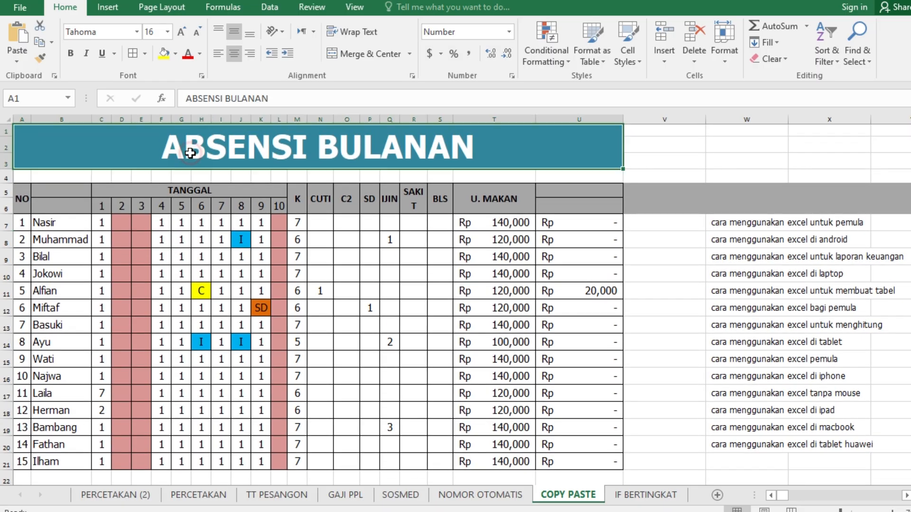
{"action": "left_click", "coordinate": [365, 53]}
{"action": "left_click", "coordinate": [303, 145]}
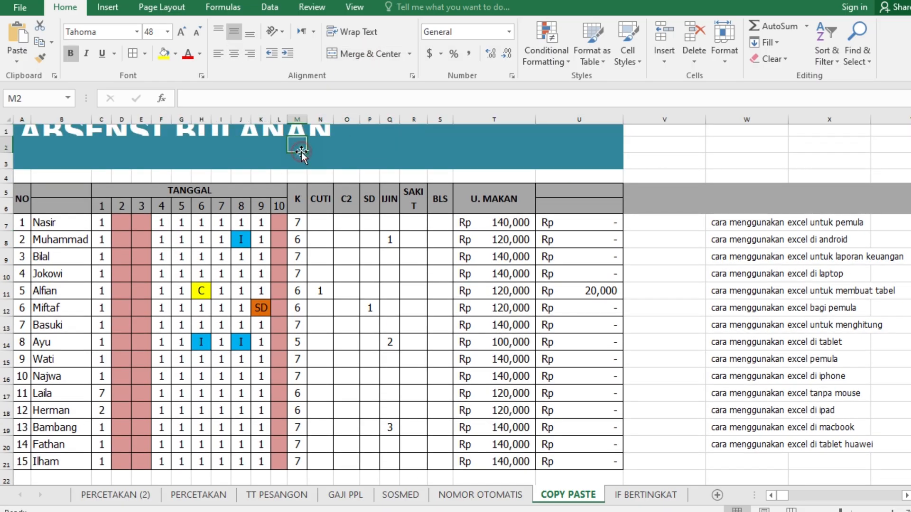
{"action": "left_click_drag", "start_coordinate": [21, 131], "coordinate": [577, 158]}
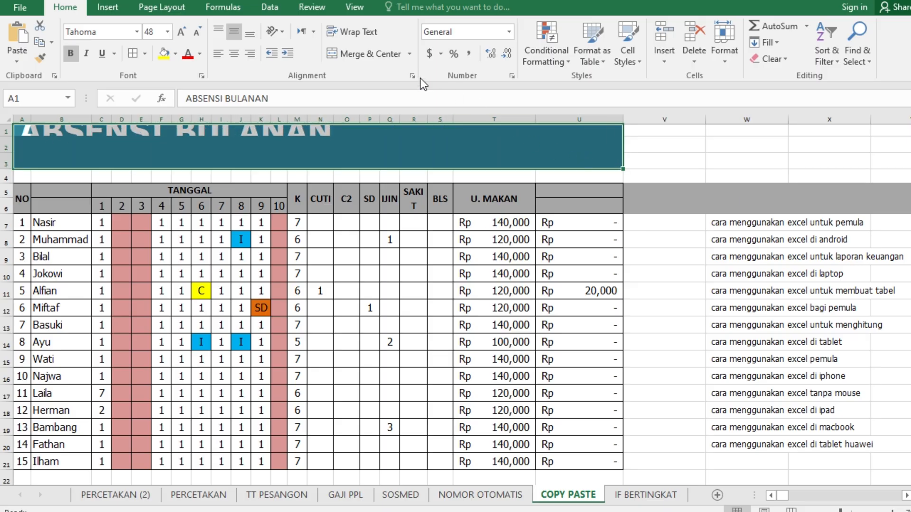
{"action": "left_click", "coordinate": [360, 55]}
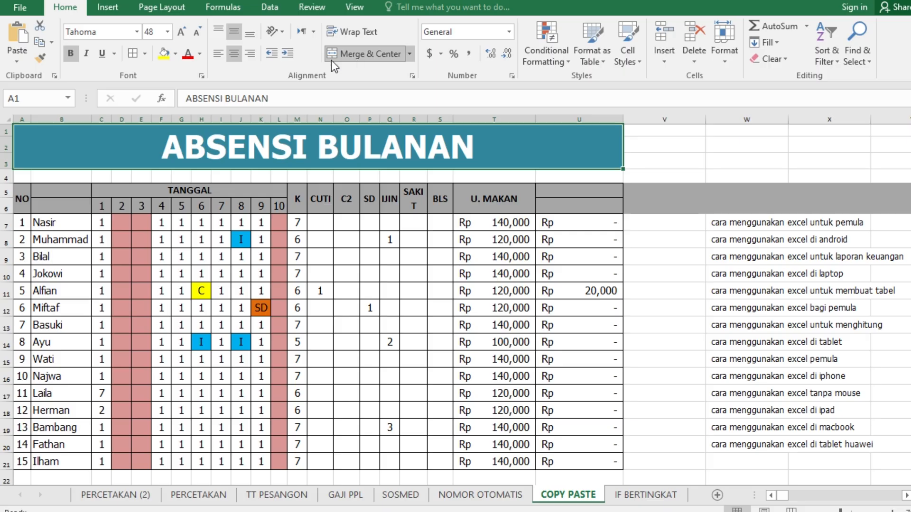
Try left and bottom alignment on the title, restoring its horizontal centering and middle alignment
{"action": "left_click", "coordinate": [217, 54]}
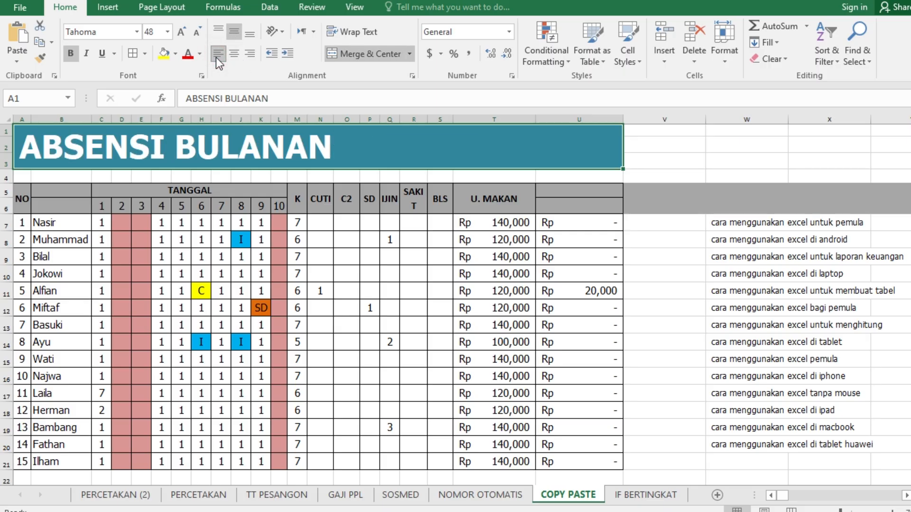
{"action": "left_click", "coordinate": [234, 54]}
{"action": "left_click", "coordinate": [250, 32]}
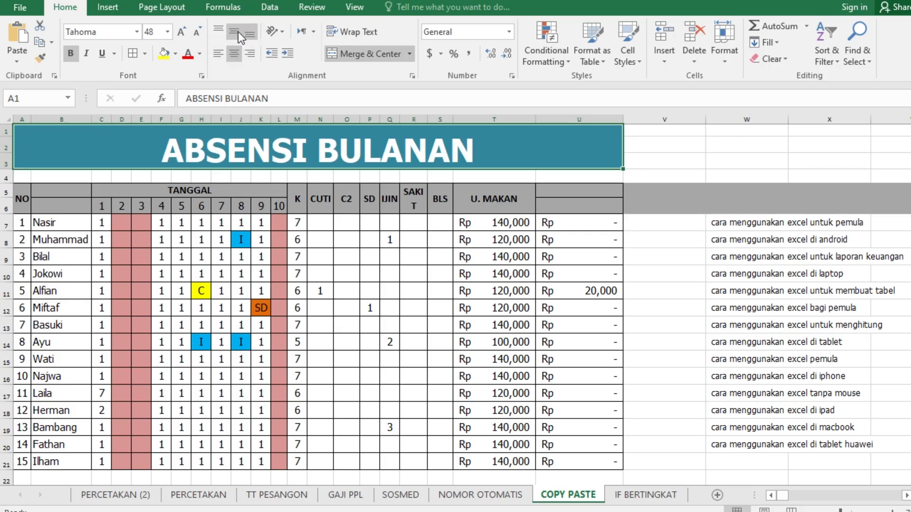
{"action": "left_click", "coordinate": [235, 32]}
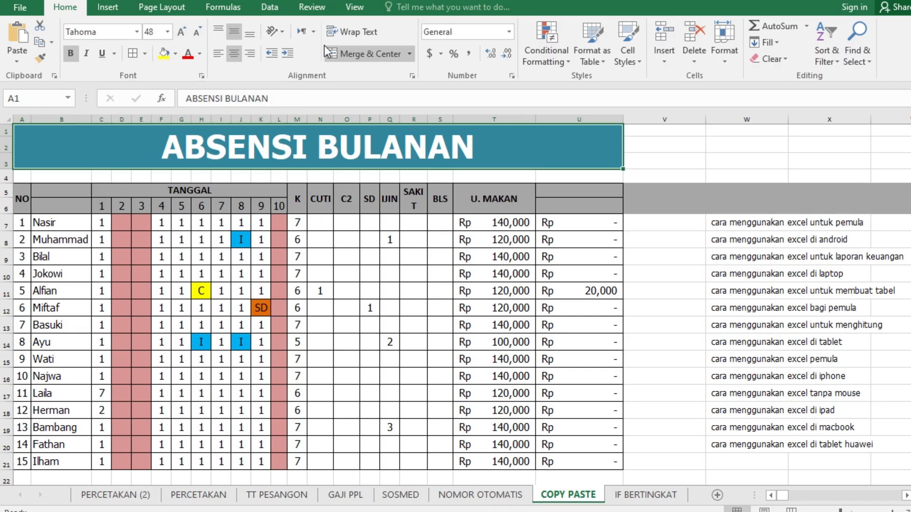
Enter "sd" in G9 and "c" in I9 as attendance codes for dates 5 and 7
{"action": "left_click", "coordinate": [203, 294]}
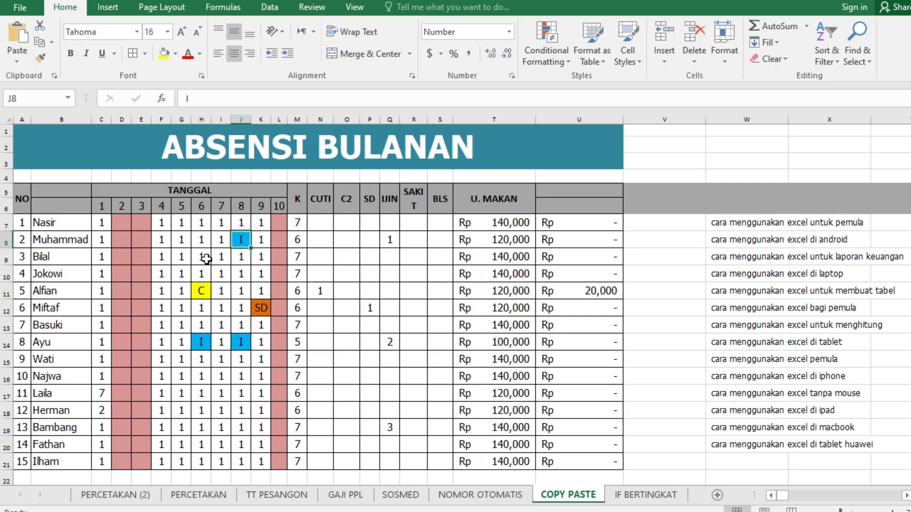
{"action": "left_click", "coordinate": [190, 260]}
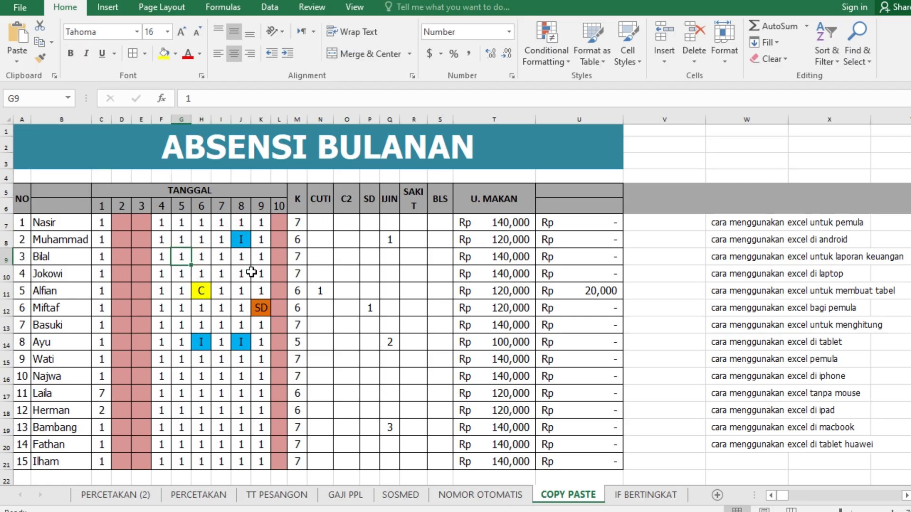
{"action": "type", "text": "sd"}
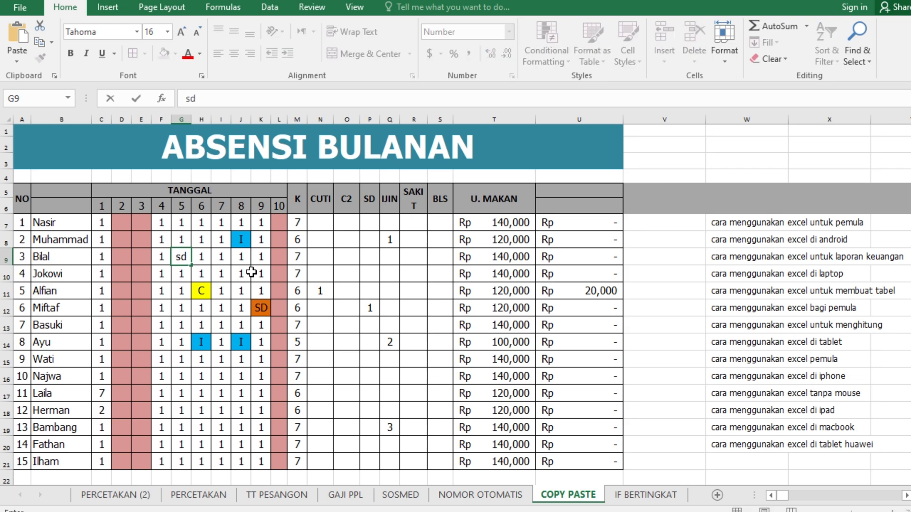
{"action": "key", "text": "Return"}
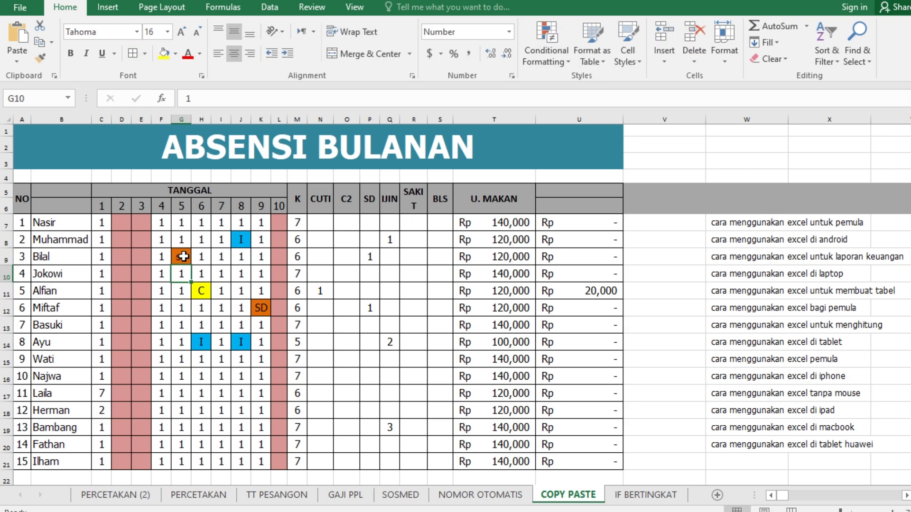
{"action": "left_click", "coordinate": [220, 258]}
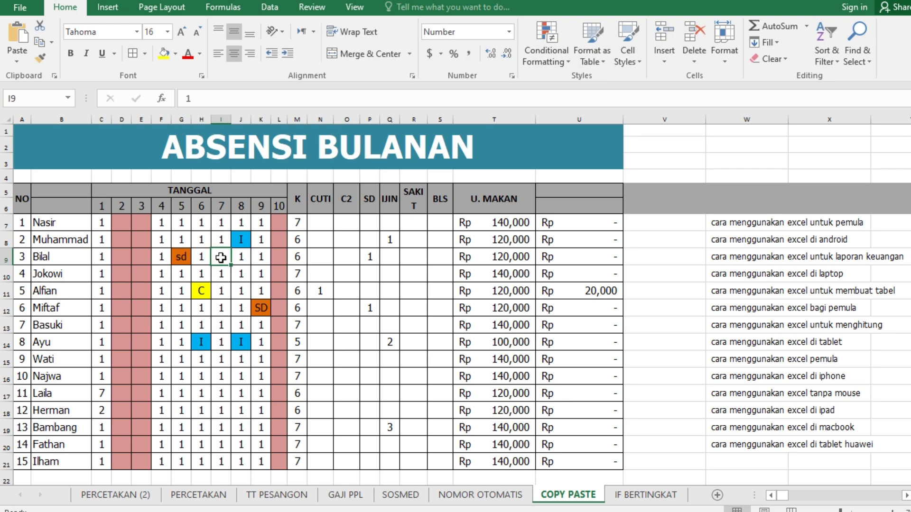
{"action": "type", "text": "c"}
{"action": "key", "text": "Return"}
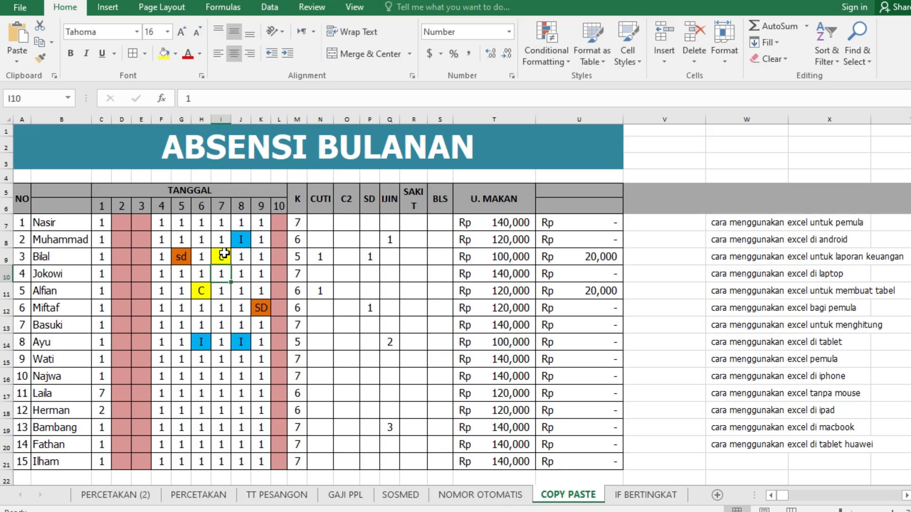
{"action": "left_click", "coordinate": [223, 255]}
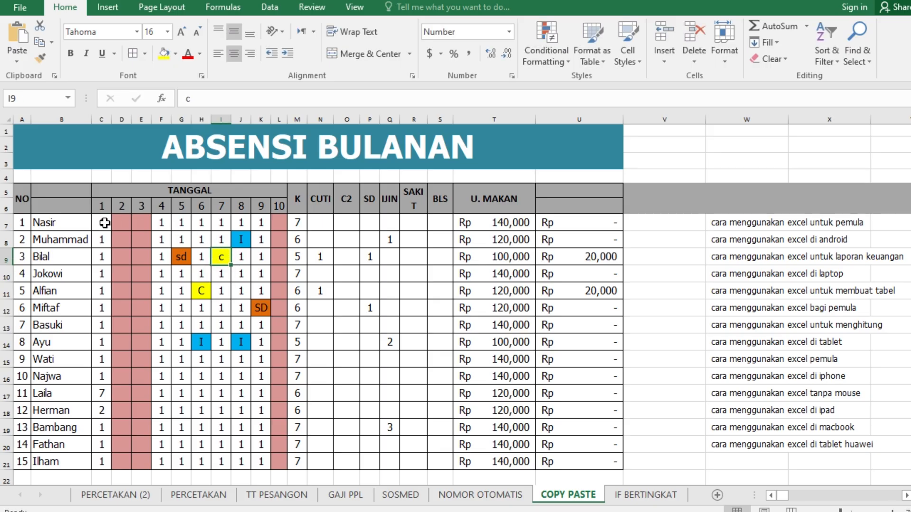
Start a formula-based conditional formatting rule for C7:L21 and view its available cell formats
{"action": "left_click_drag", "start_coordinate": [100, 221], "coordinate": [282, 459]}
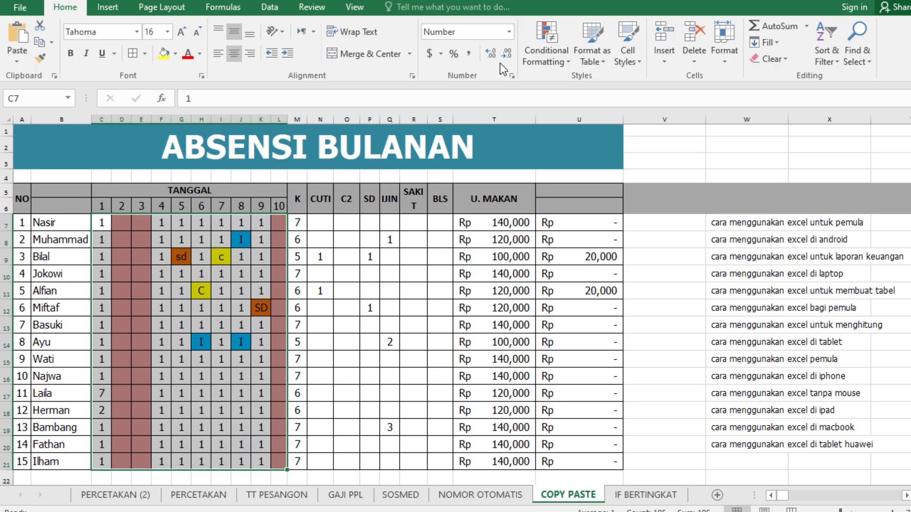
{"action": "left_click", "coordinate": [563, 58]}
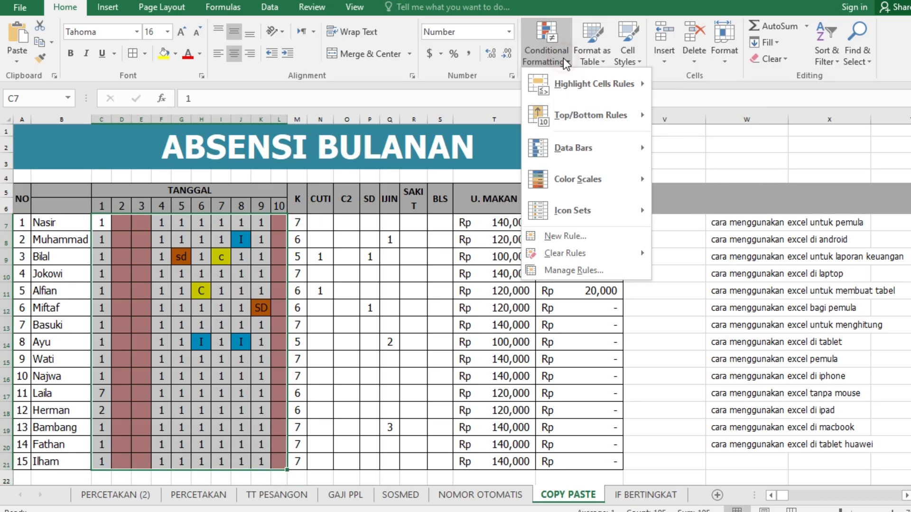
{"action": "left_click", "coordinate": [564, 238]}
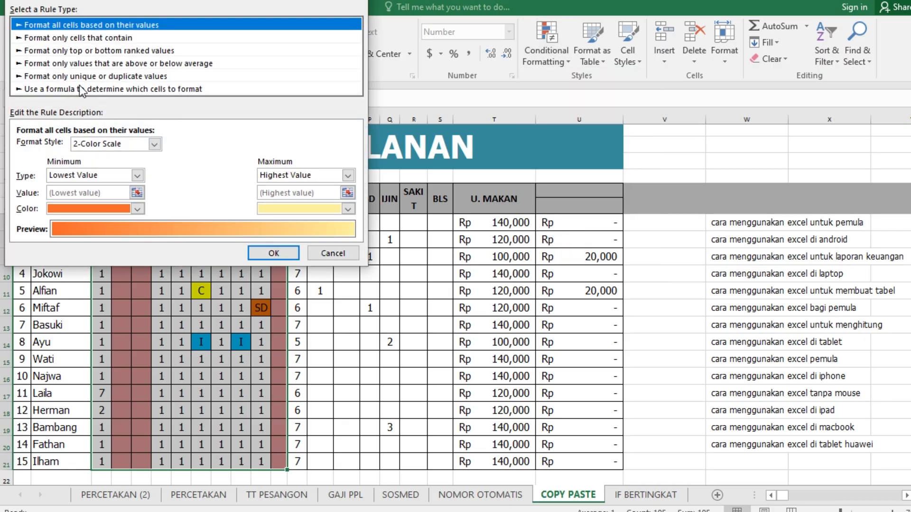
{"action": "left_click", "coordinate": [42, 89]}
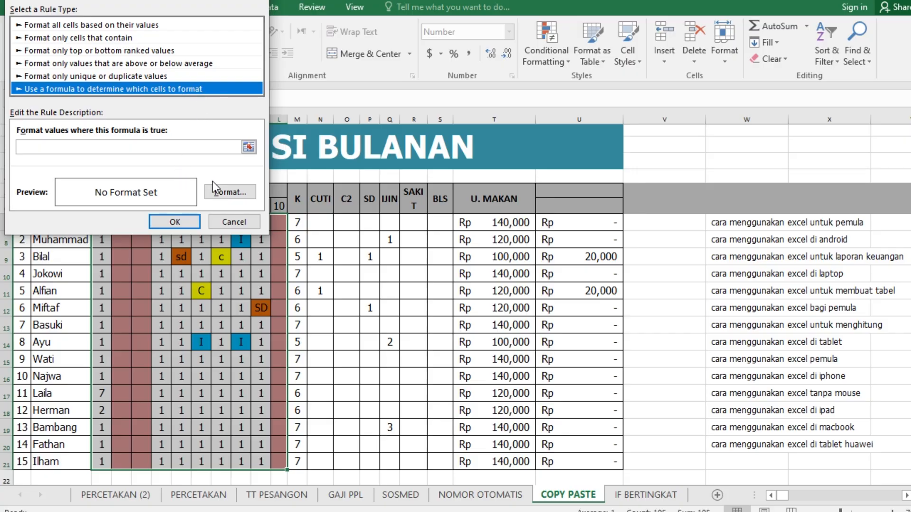
{"action": "left_click", "coordinate": [219, 193]}
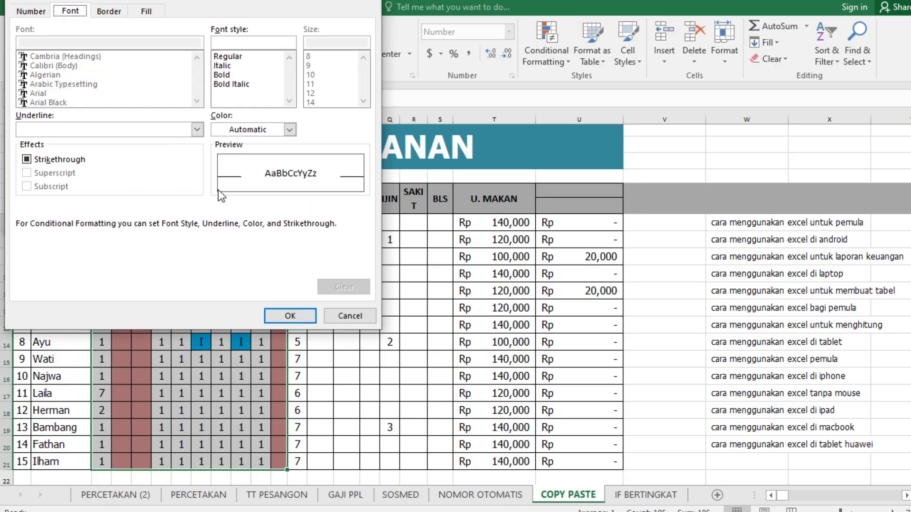
{"action": "left_click", "coordinate": [349, 316]}
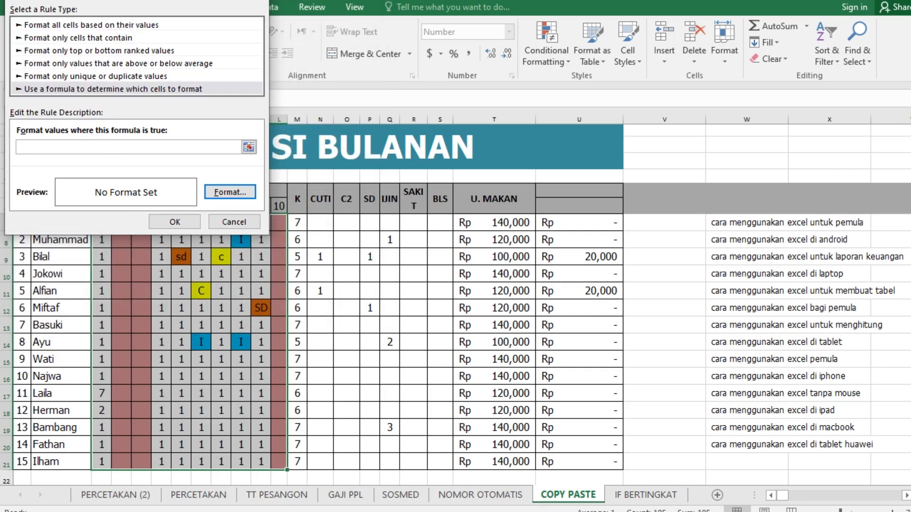
{"action": "left_click_drag", "start_coordinate": [75, 0], "coordinate": [294, 40]}
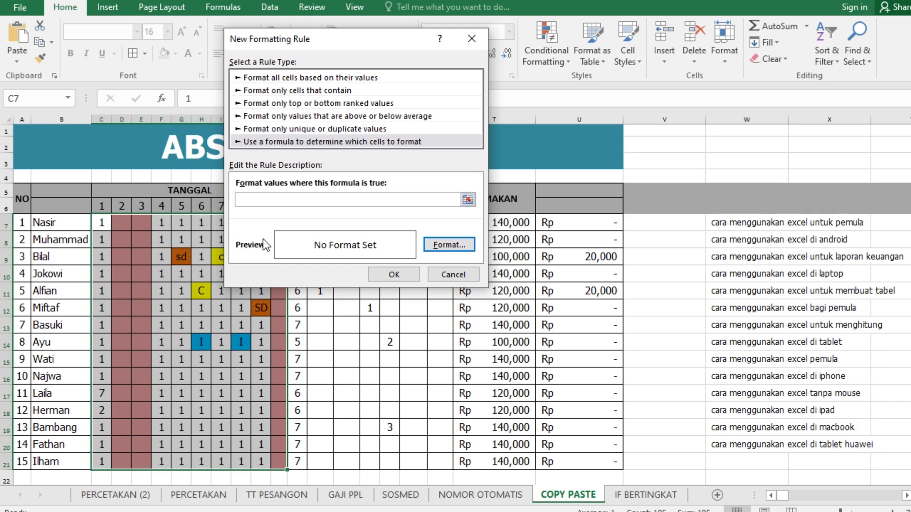
Try the rule formula "=c7", view the format options again, and discard the conditional formatting rule
{"action": "left_click", "coordinate": [280, 199]}
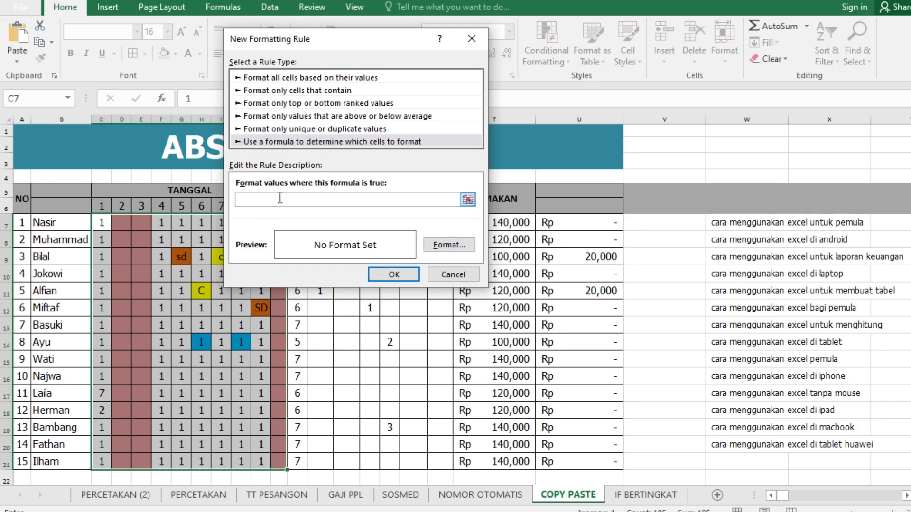
{"action": "type", "text": "=c7"}
{"action": "left_click", "coordinate": [448, 247]}
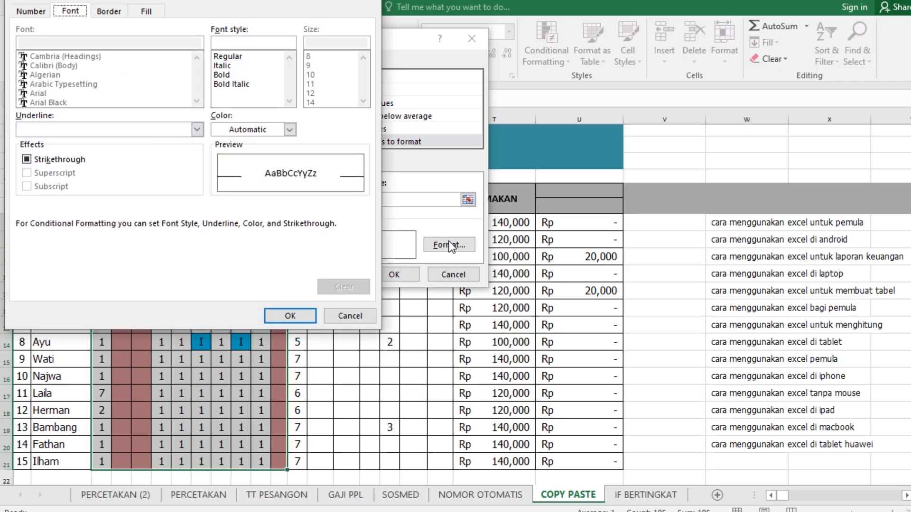
{"action": "left_click", "coordinate": [351, 317]}
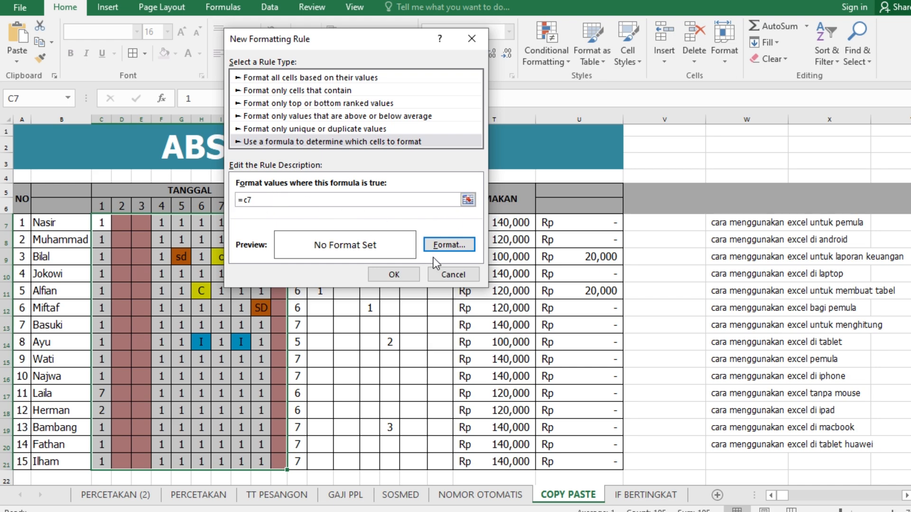
{"action": "left_click", "coordinate": [457, 275]}
{"action": "left_click", "coordinate": [201, 239]}
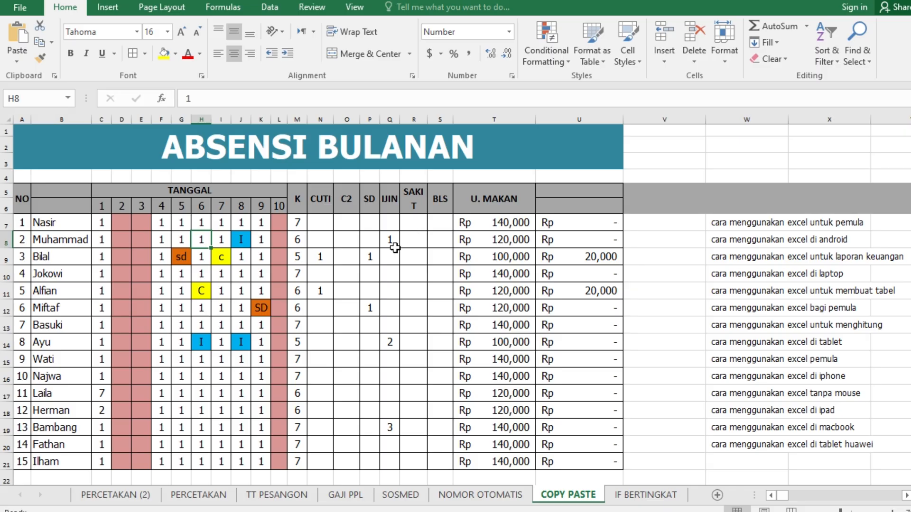
{"action": "left_click", "coordinate": [651, 224]}
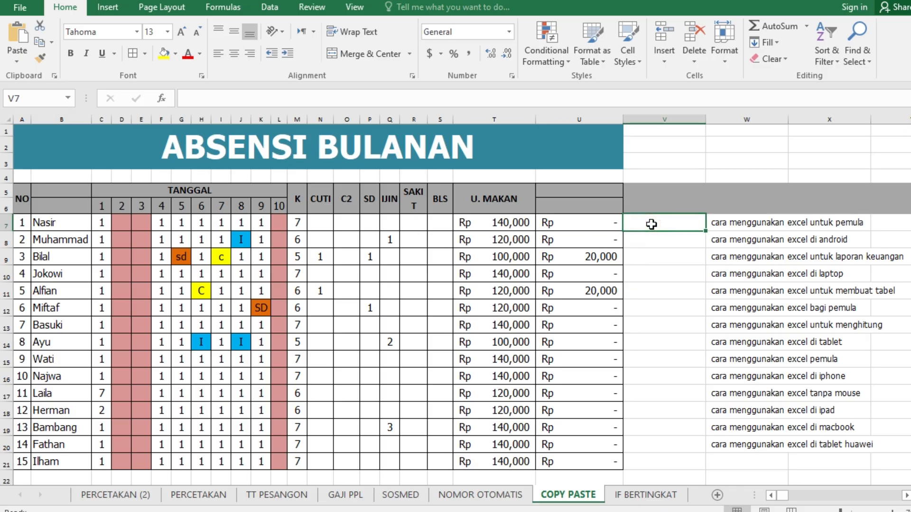